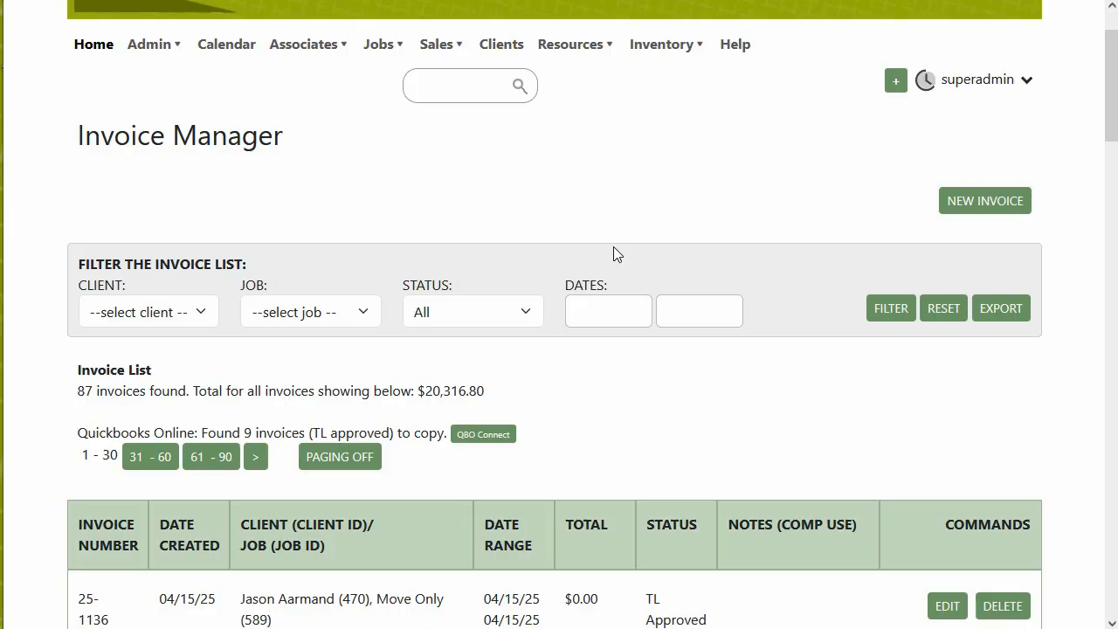
Step: Create a new invoice for job 557, Move Only
{"action": "scroll", "coordinate": [613, 247], "scroll_direction": "down", "scroll_amount": 5}
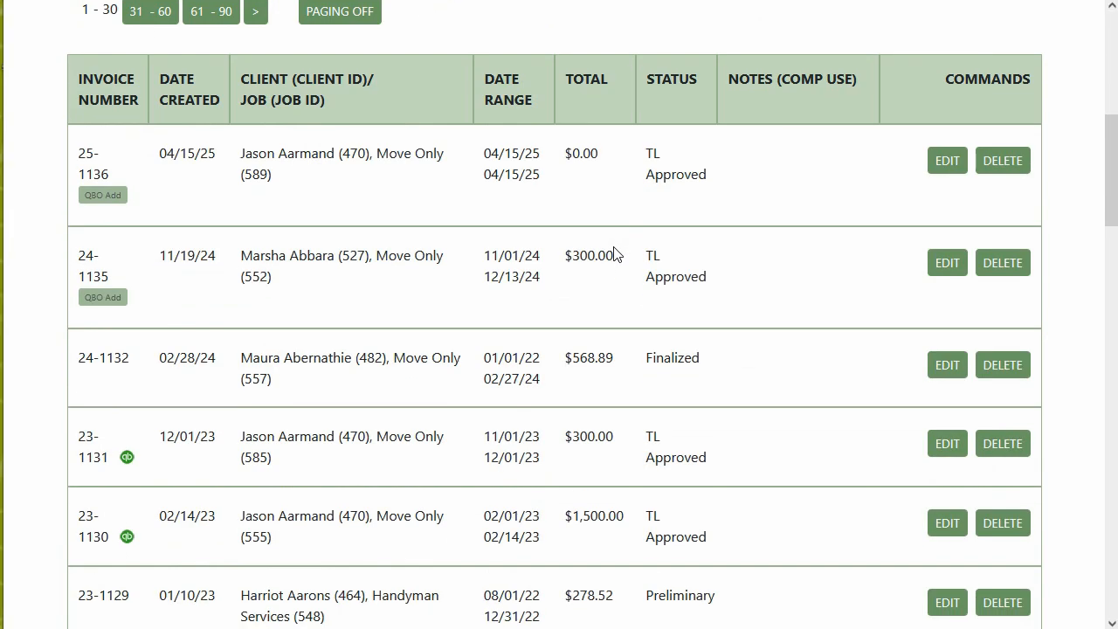
{"action": "scroll", "coordinate": [614, 254], "scroll_direction": "up", "scroll_amount": 6}
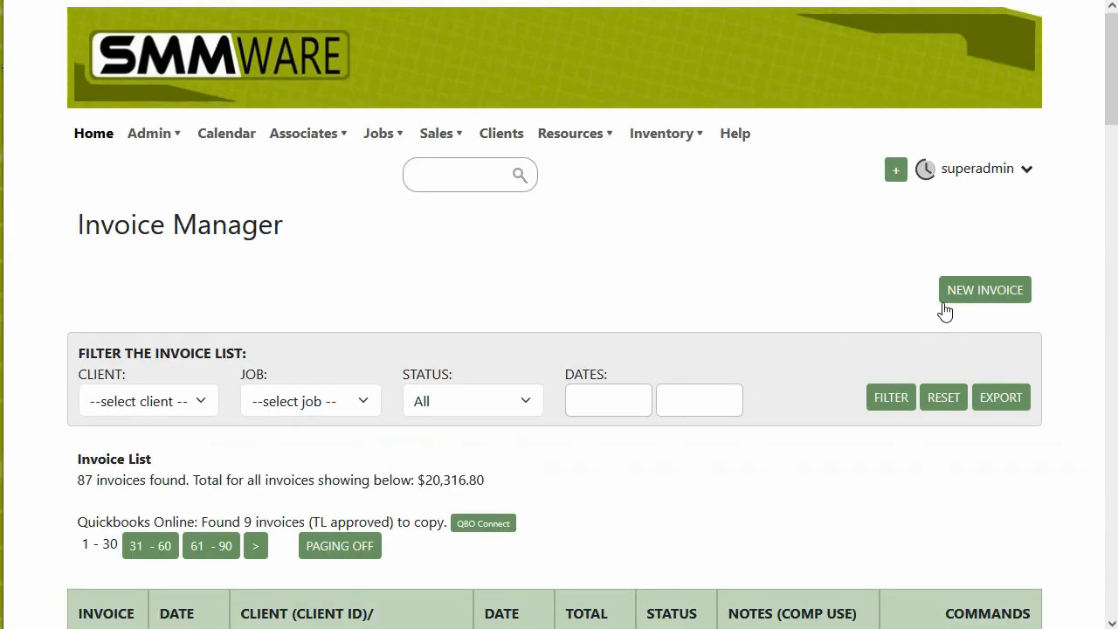
{"action": "left_click", "coordinate": [953, 292]}
{"action": "left_click", "coordinate": [903, 331]}
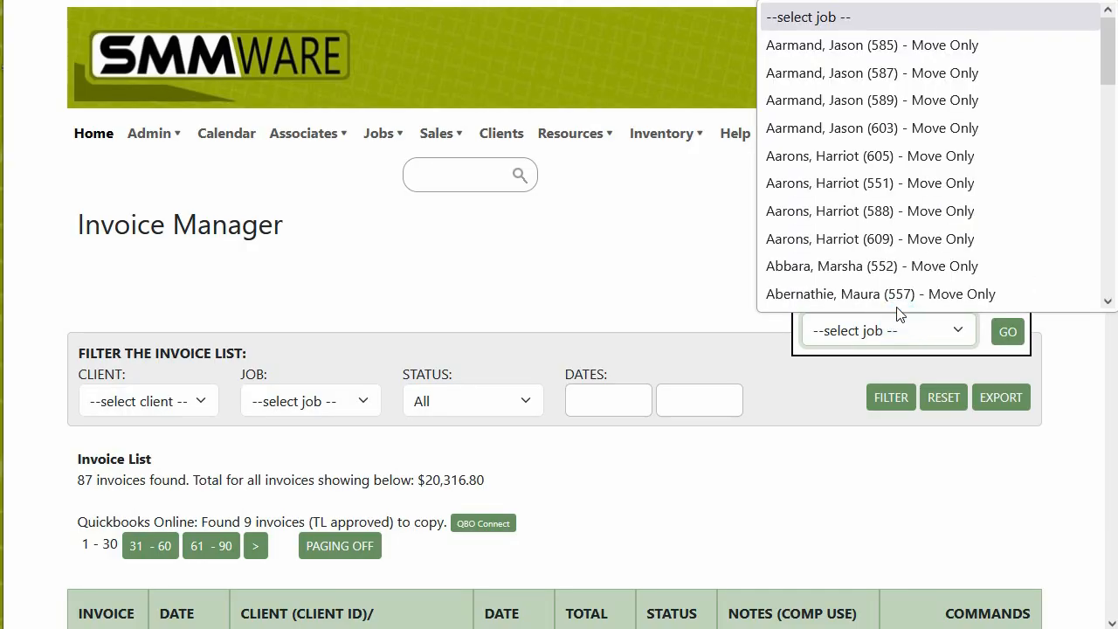
{"action": "left_click", "coordinate": [872, 294]}
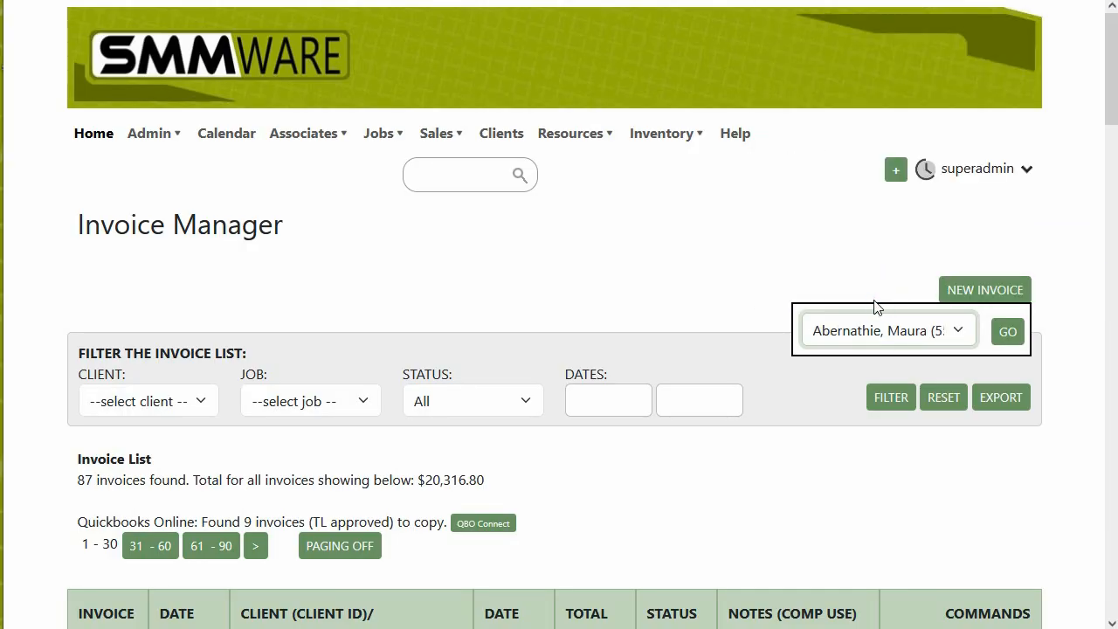
{"action": "left_click", "coordinate": [1007, 332]}
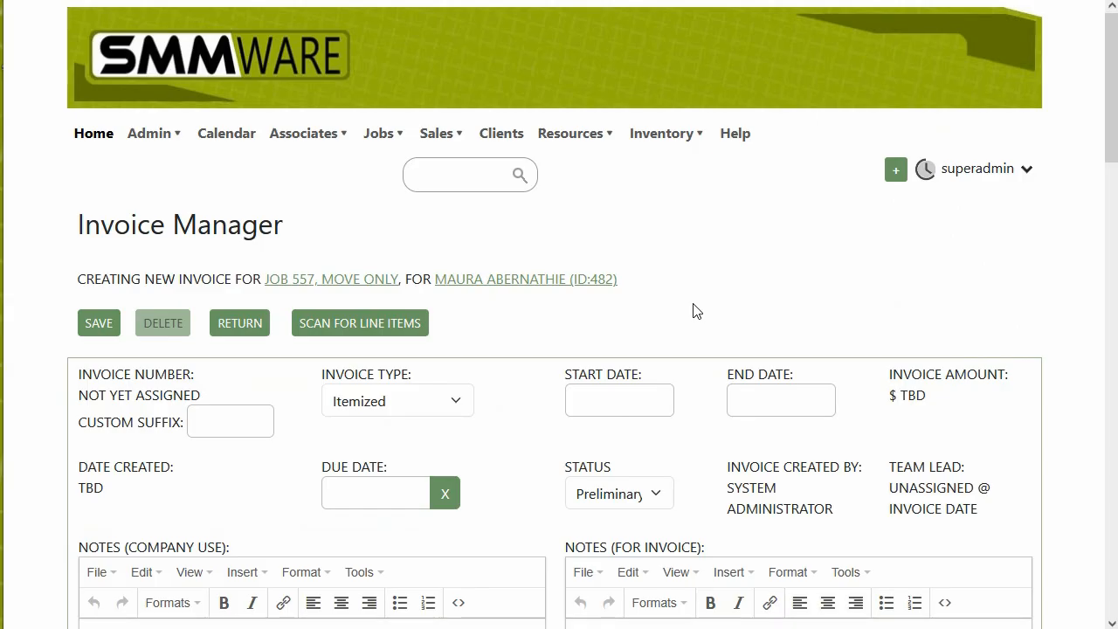
Step: Set the itemized invoice's period from 2026-05-01 to 2026-05-09 and scan for its line items
{"action": "left_click", "coordinate": [460, 401]}
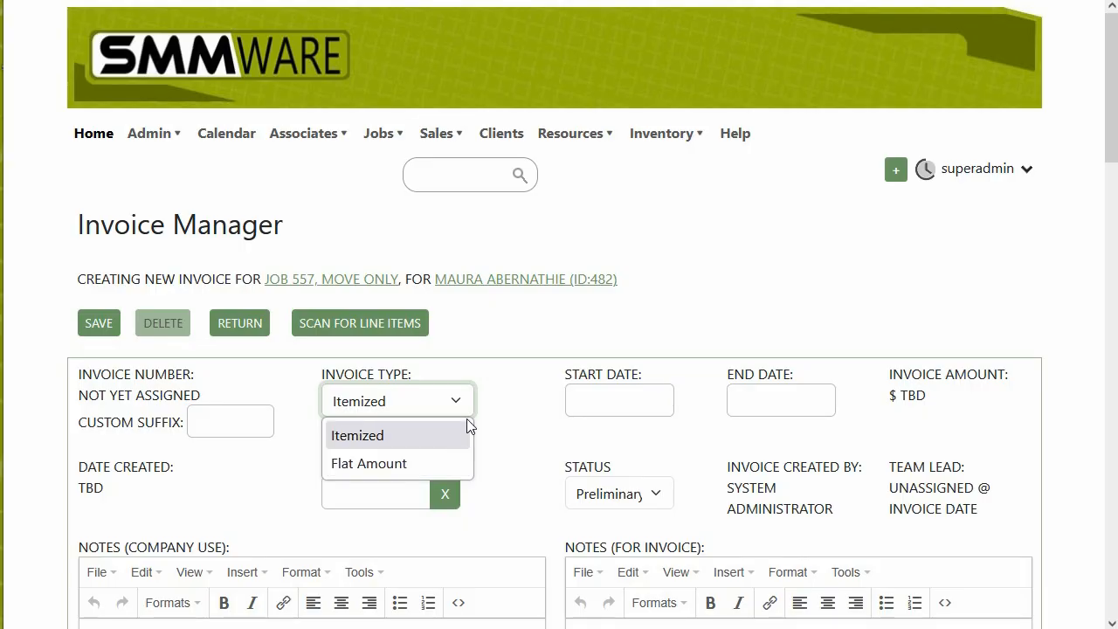
{"action": "left_click", "coordinate": [498, 359]}
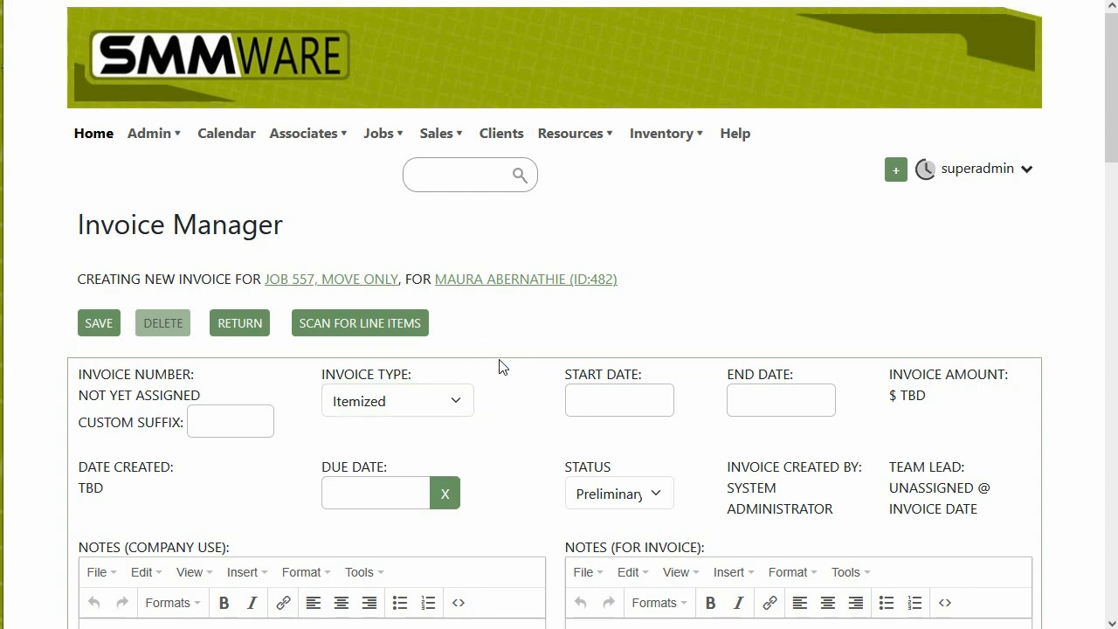
{"action": "left_click", "coordinate": [608, 401]}
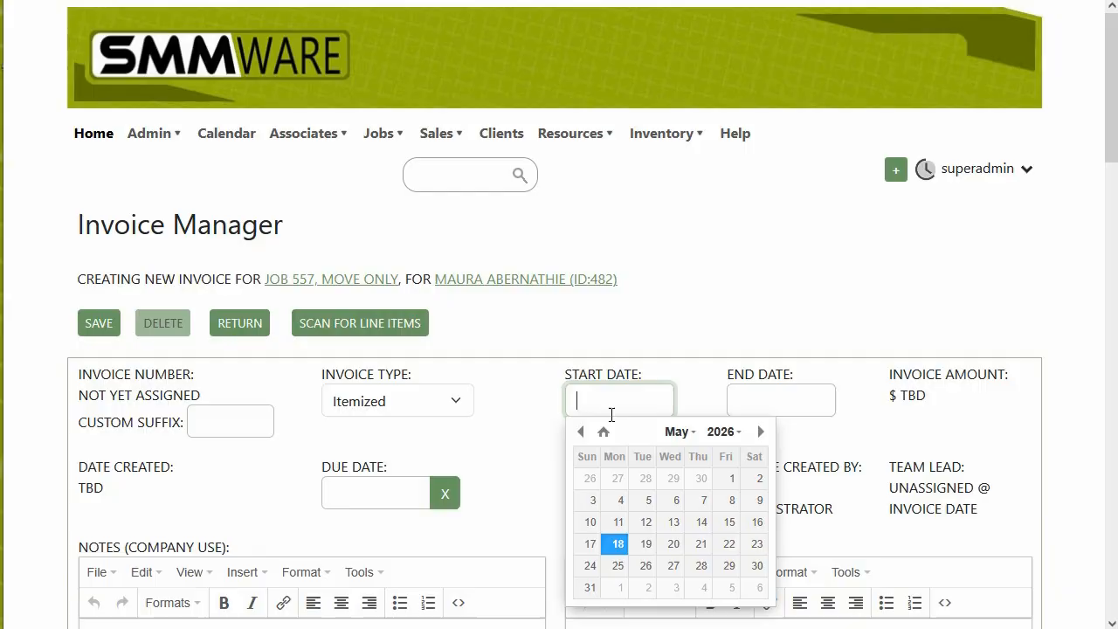
{"action": "left_click", "coordinate": [732, 477]}
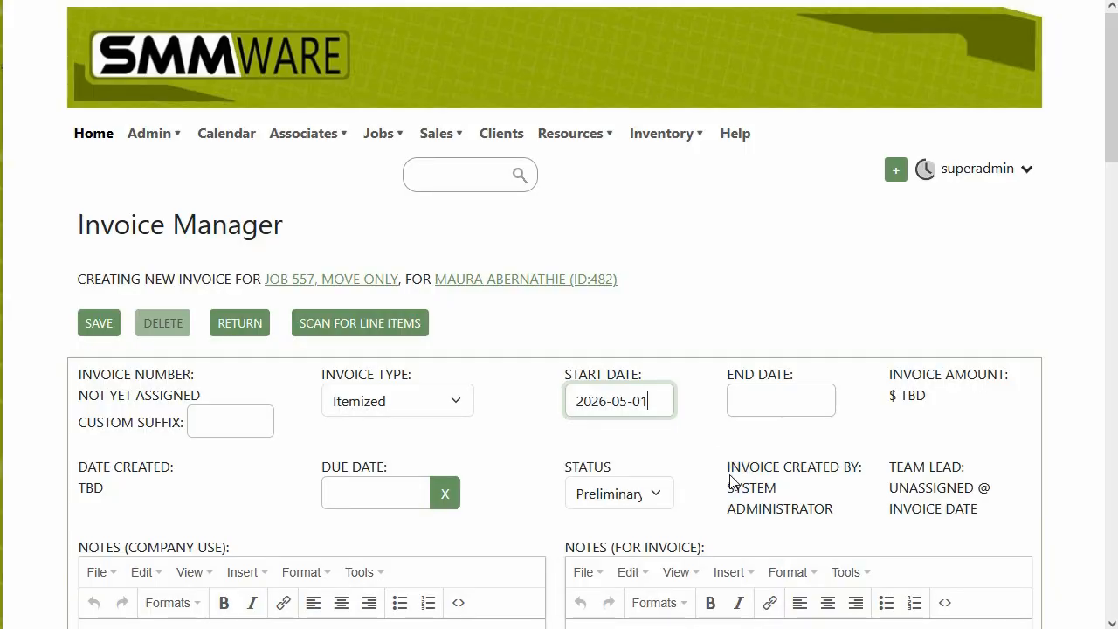
{"action": "left_click", "coordinate": [745, 393]}
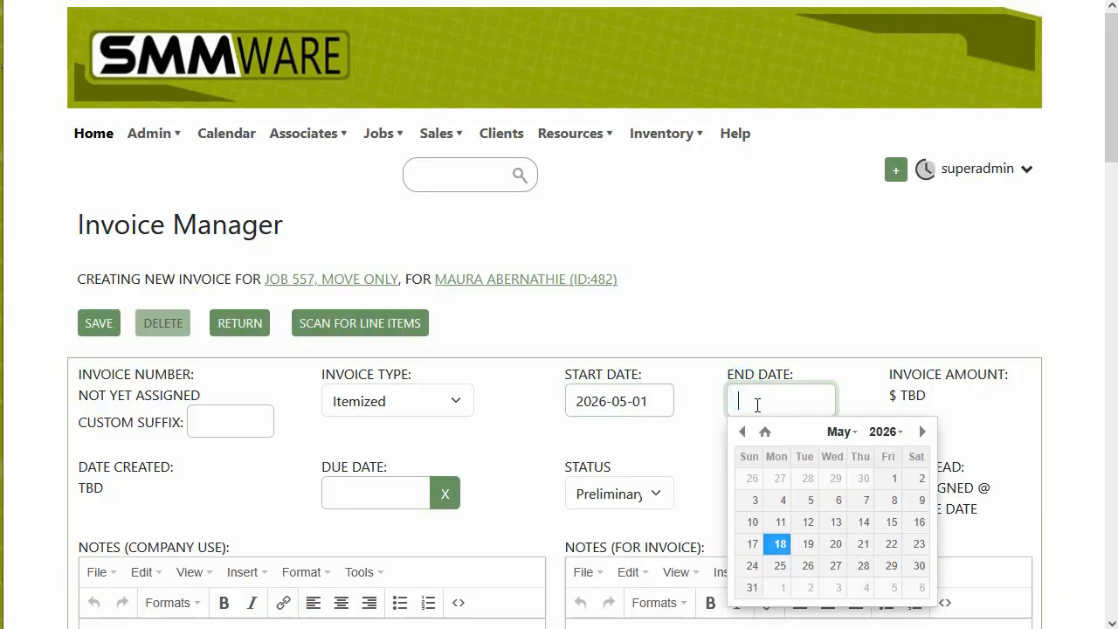
{"action": "left_click", "coordinate": [920, 499]}
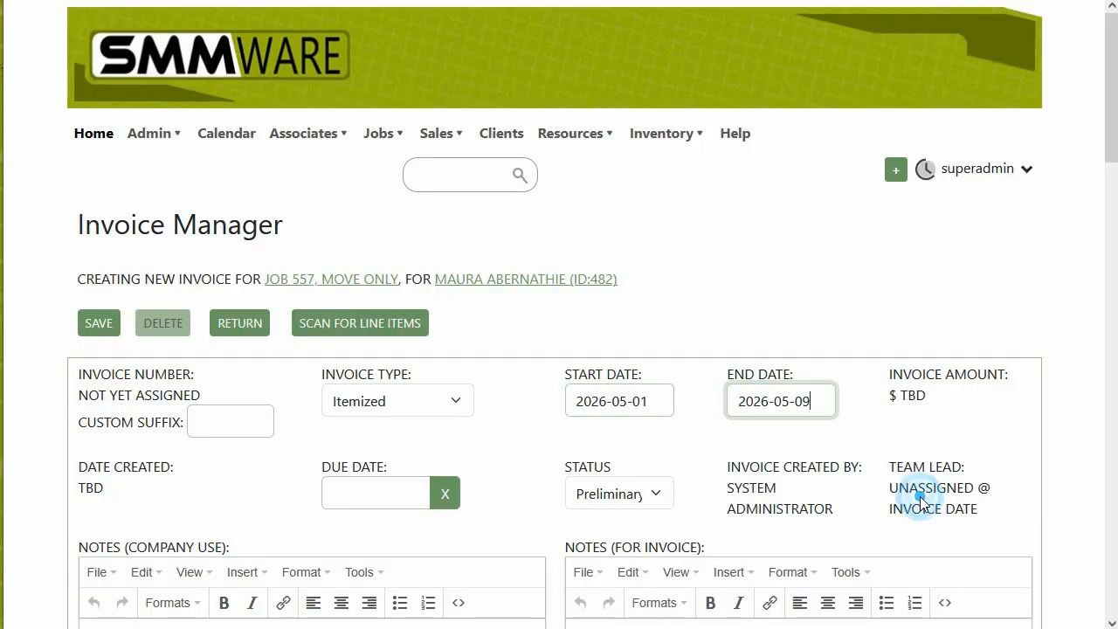
{"action": "left_click", "coordinate": [357, 322]}
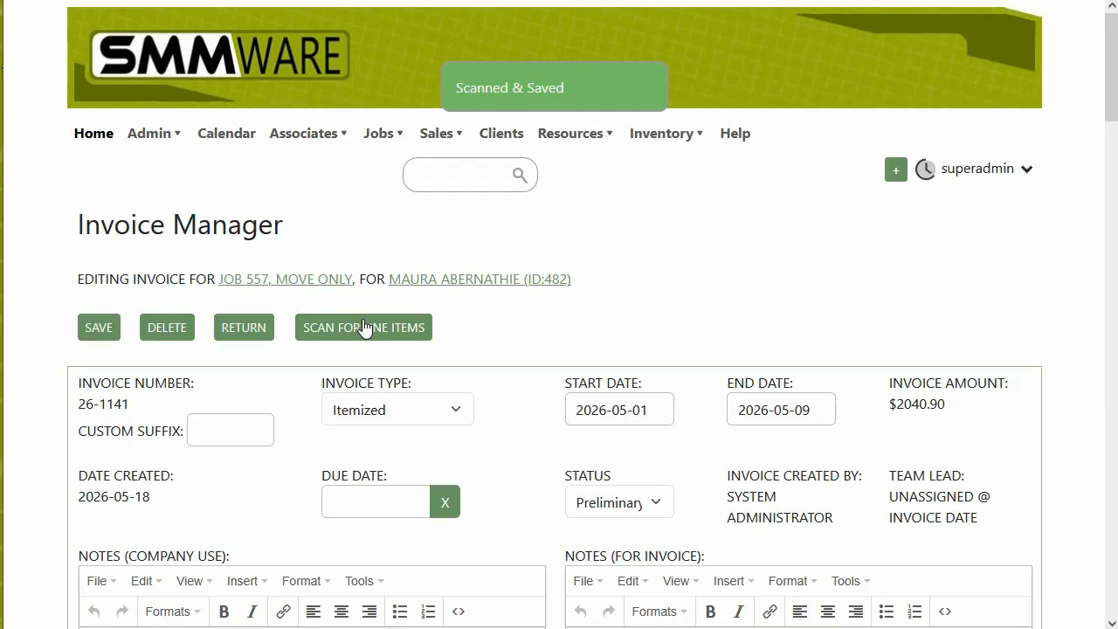
Step: Inspect the edit form of the 2026-05-04 hours entry and the forms for adding hours and expenses, closing each without saving
{"action": "scroll", "coordinate": [372, 333], "scroll_direction": "down", "scroll_amount": 10}
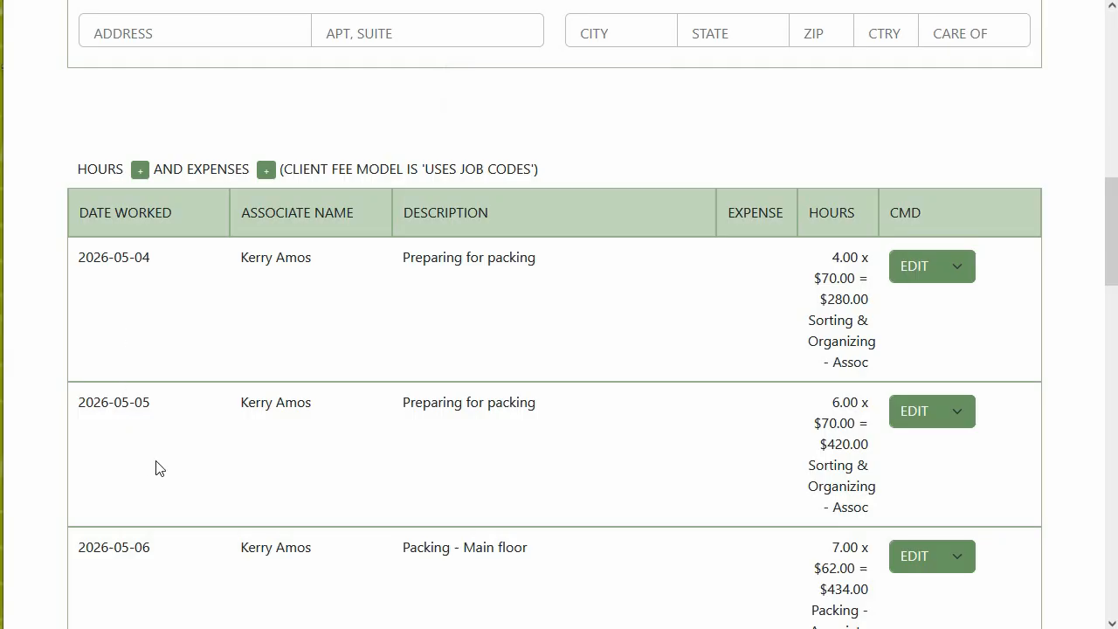
{"action": "left_click", "coordinate": [904, 267]}
{"action": "left_click", "coordinate": [587, 552]}
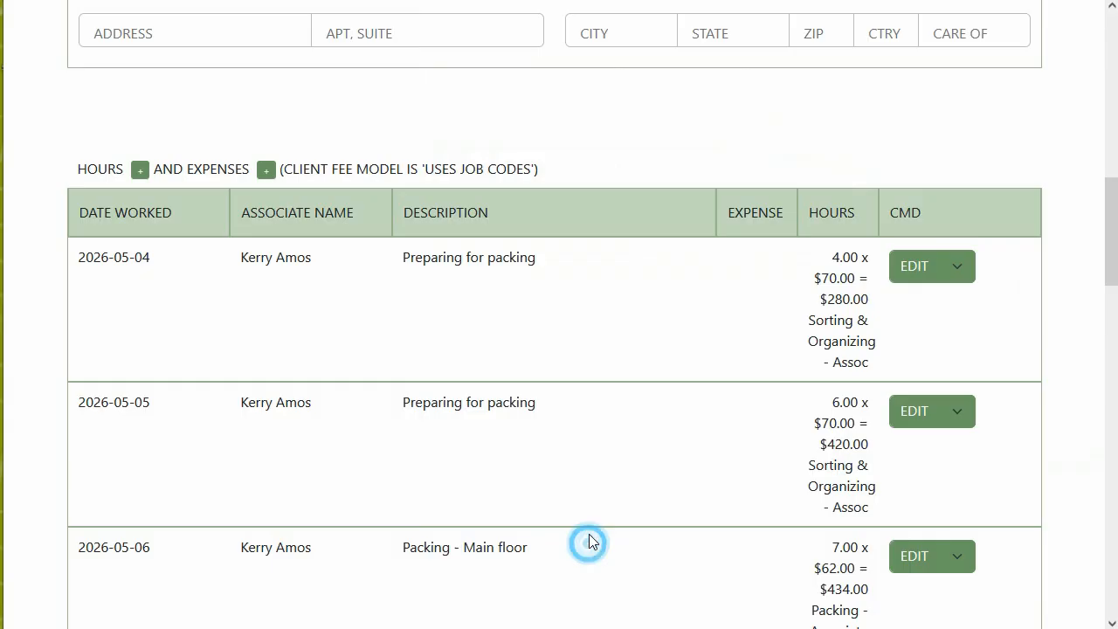
{"action": "left_click", "coordinate": [140, 170]}
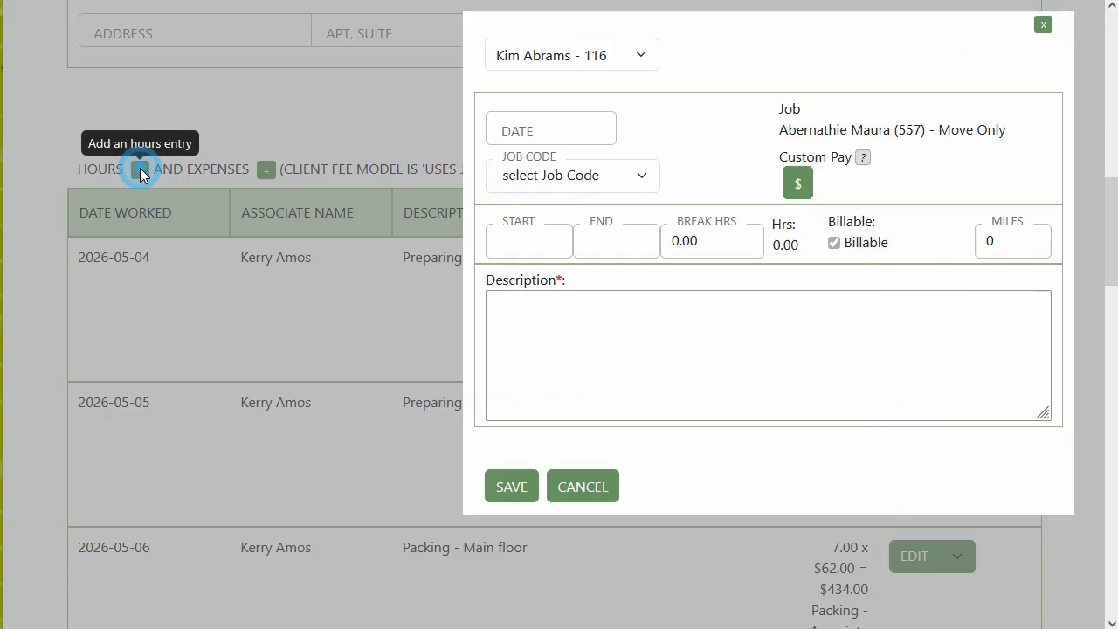
{"action": "left_click", "coordinate": [574, 486]}
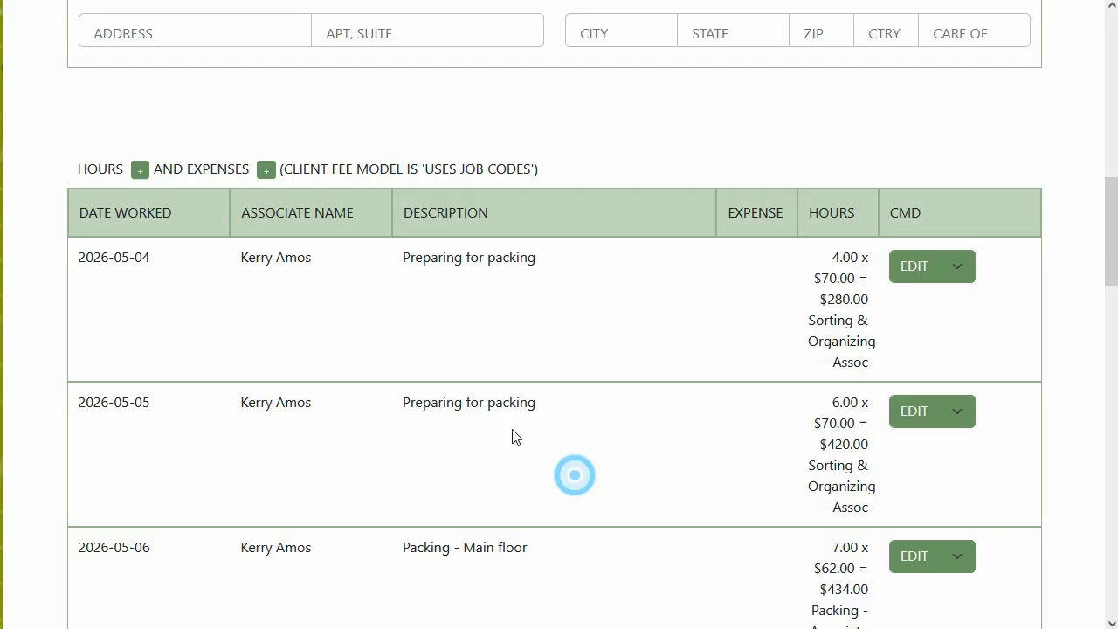
{"action": "left_click", "coordinate": [265, 170]}
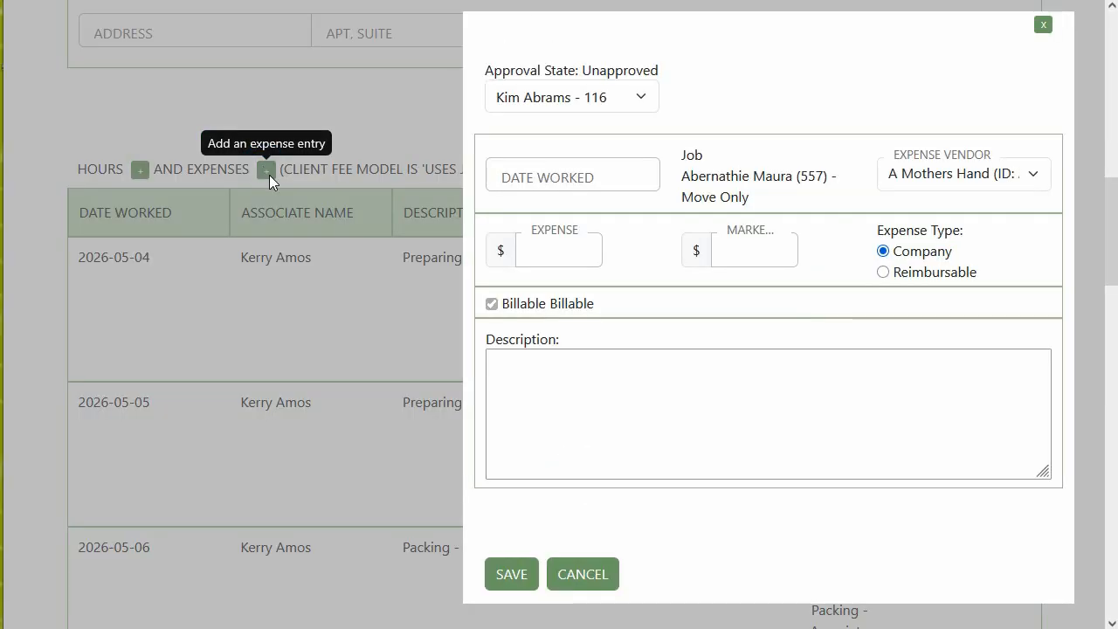
{"action": "left_click", "coordinate": [566, 574]}
Step: Review the invoice's fees and mileage charges, and look through the available status options without changing the status
{"action": "scroll", "coordinate": [358, 358], "scroll_direction": "down", "scroll_amount": 4}
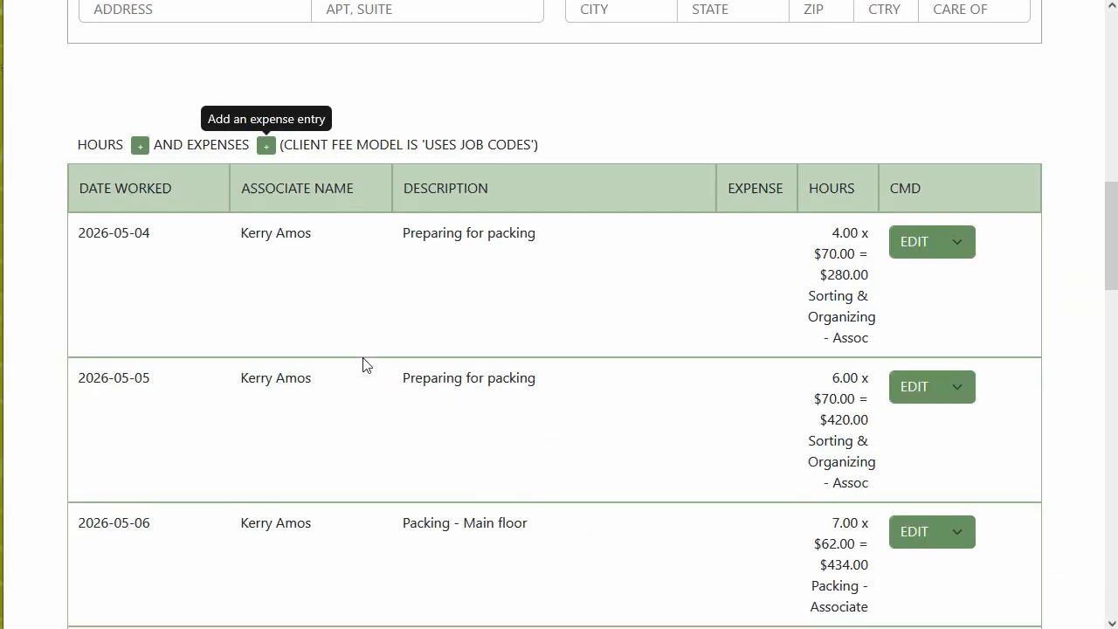
{"action": "scroll", "coordinate": [345, 352], "scroll_direction": "down", "scroll_amount": 5}
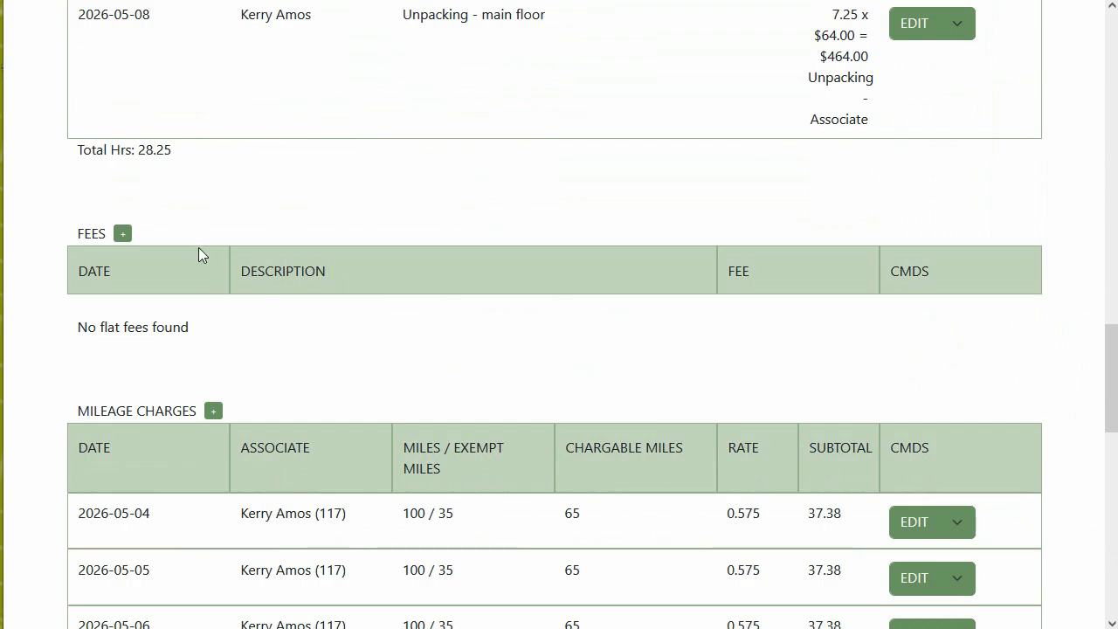
{"action": "scroll", "coordinate": [154, 244], "scroll_direction": "down", "scroll_amount": 2}
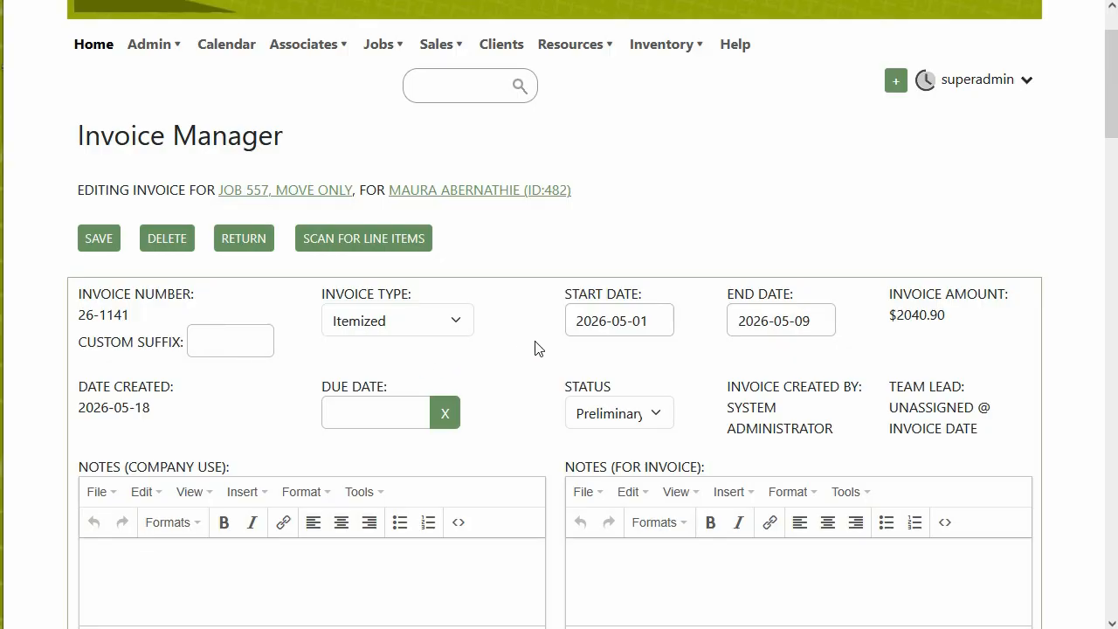
{"action": "scroll", "coordinate": [540, 345], "scroll_direction": "down", "scroll_amount": 1}
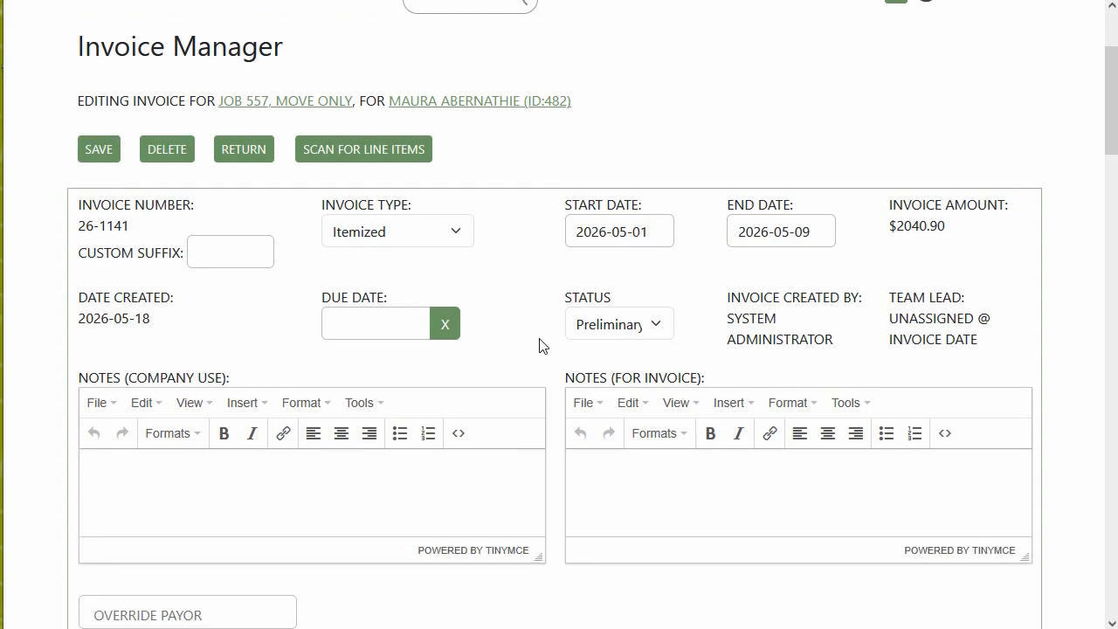
{"action": "left_click", "coordinate": [594, 324]}
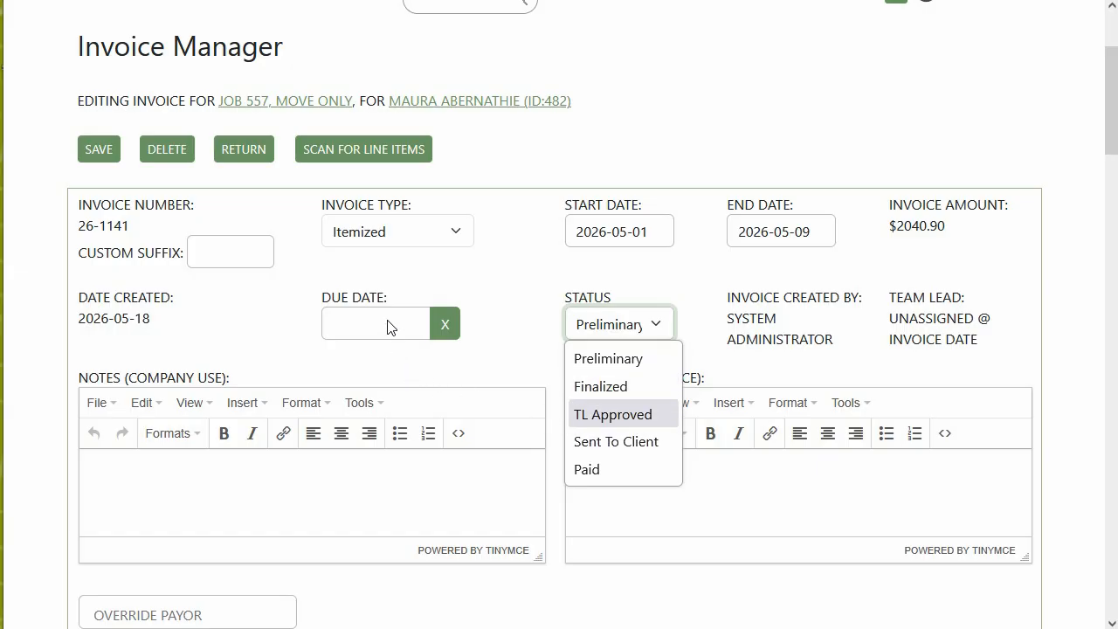
{"action": "left_click", "coordinate": [508, 311]}
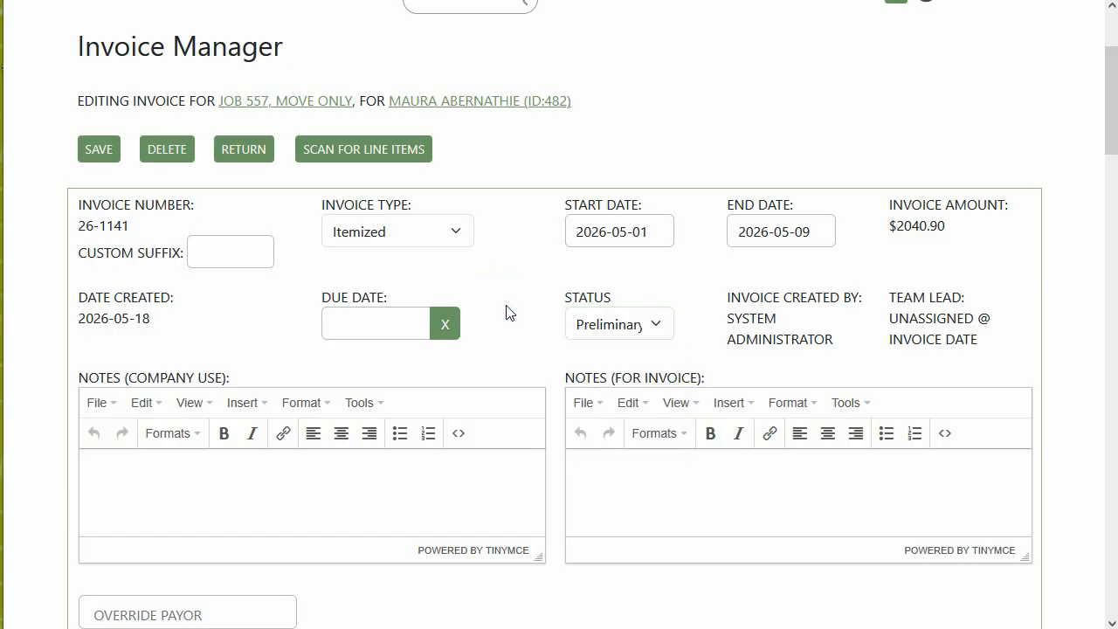
Step: Examine the company and invoice notes fields, the override payor field and the address prefill choices without selecting one
{"action": "scroll", "coordinate": [507, 307], "scroll_direction": "down", "scroll_amount": 2}
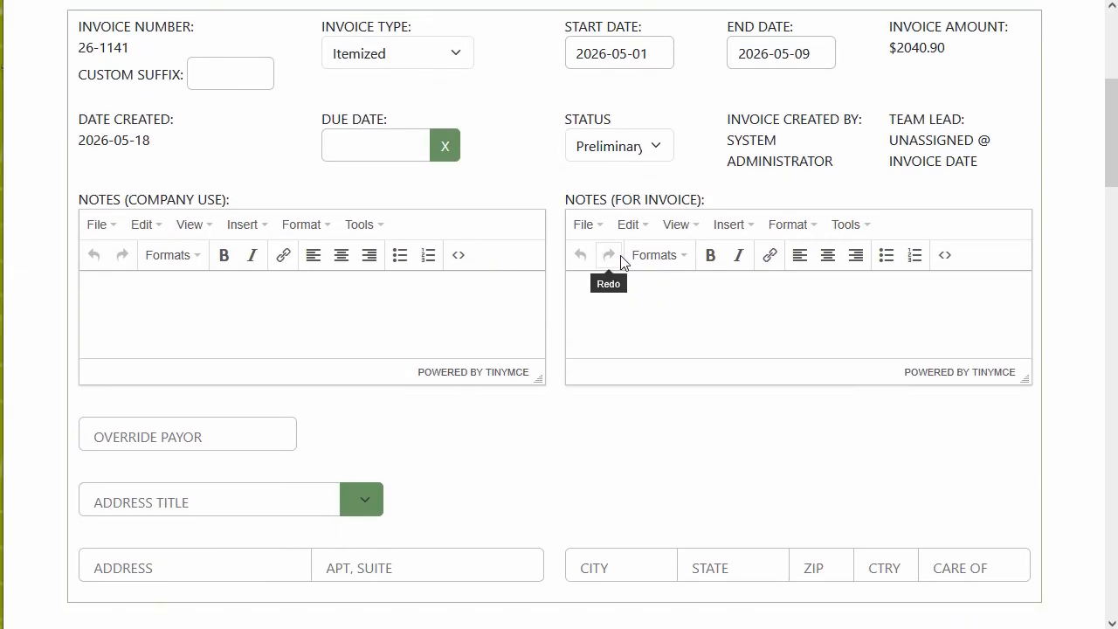
{"action": "left_click_drag", "start_coordinate": [716, 199], "coordinate": [585, 208]}
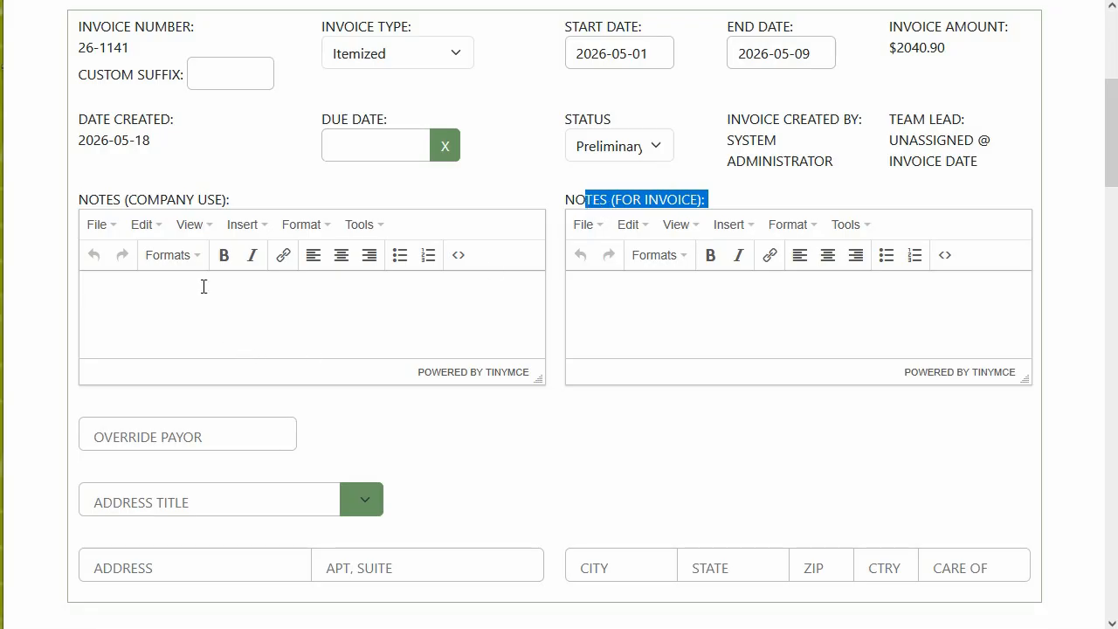
{"action": "left_click_drag", "start_coordinate": [230, 200], "coordinate": [111, 204]}
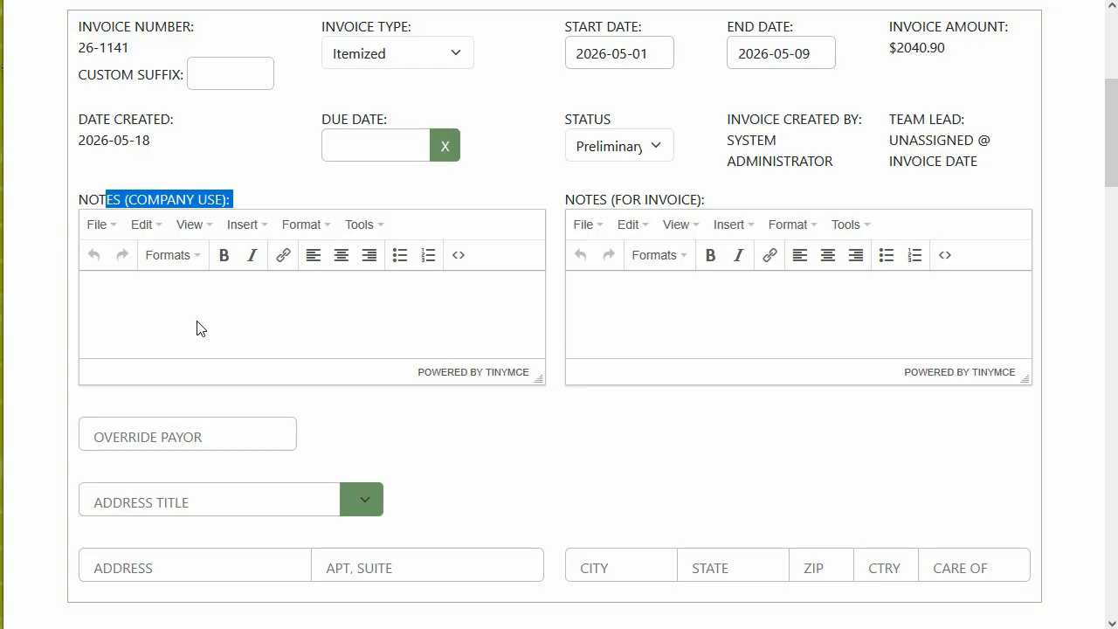
{"action": "scroll", "coordinate": [233, 364], "scroll_direction": "down", "scroll_amount": 2}
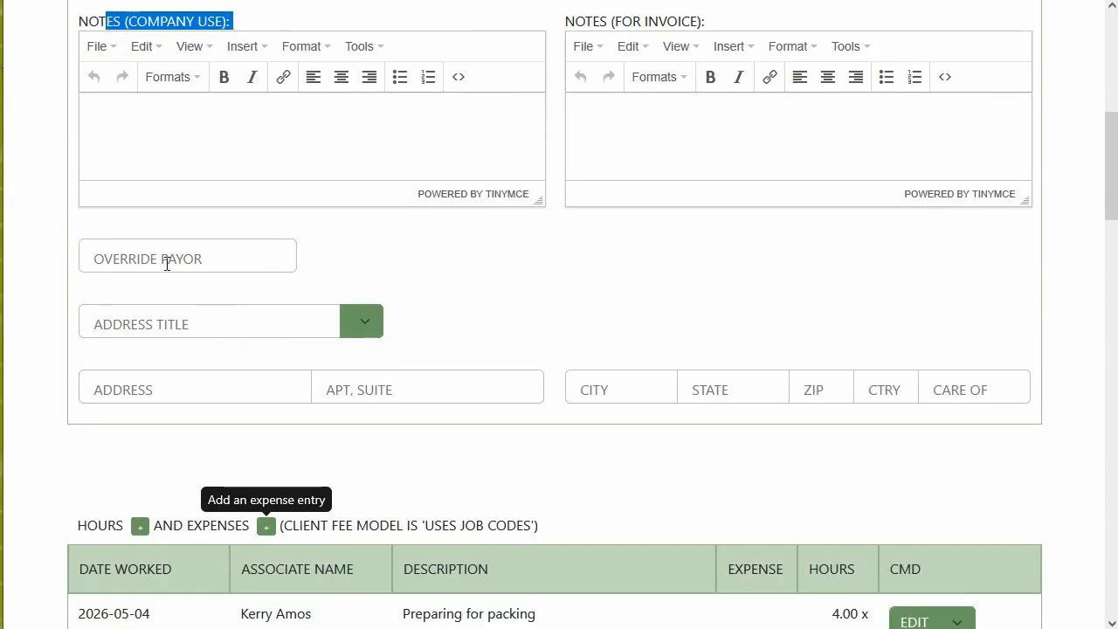
{"action": "left_click", "coordinate": [361, 324]}
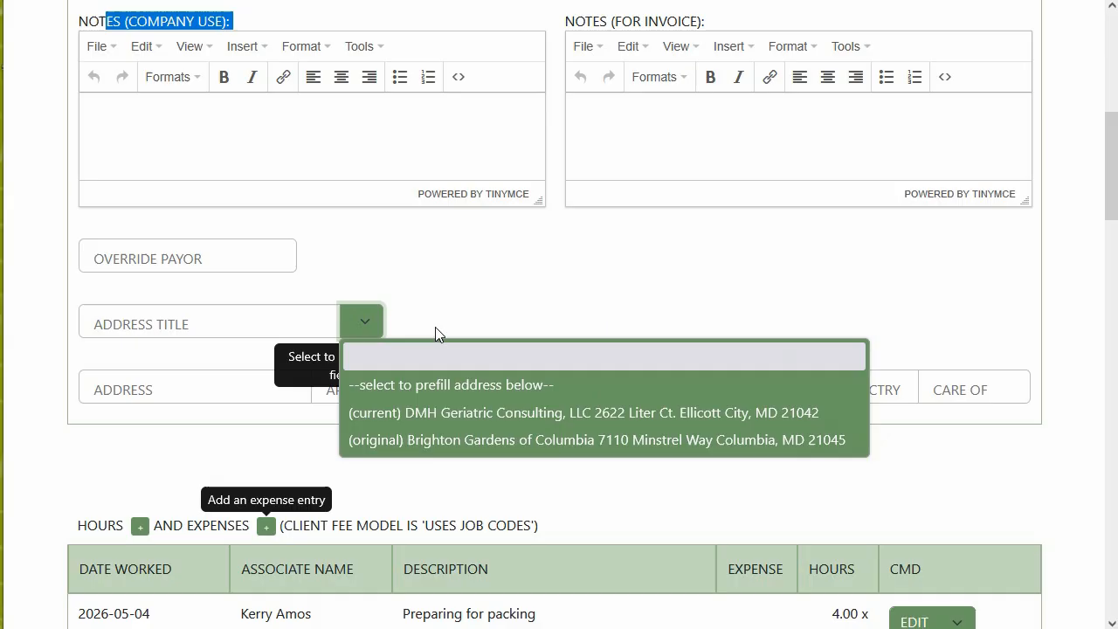
{"action": "left_click", "coordinate": [440, 290]}
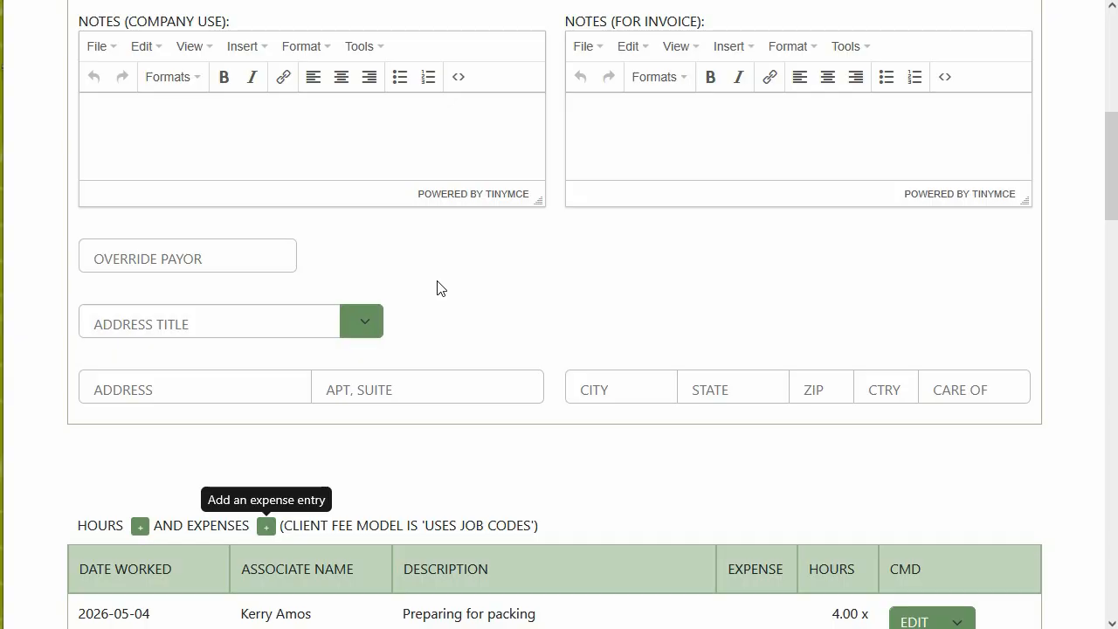
{"action": "mouse_move", "coordinate": [190, 262]}
Step: Set the invoice status to TL Approved and save the invoice
{"action": "scroll", "coordinate": [332, 272], "scroll_direction": "up", "scroll_amount": 6}
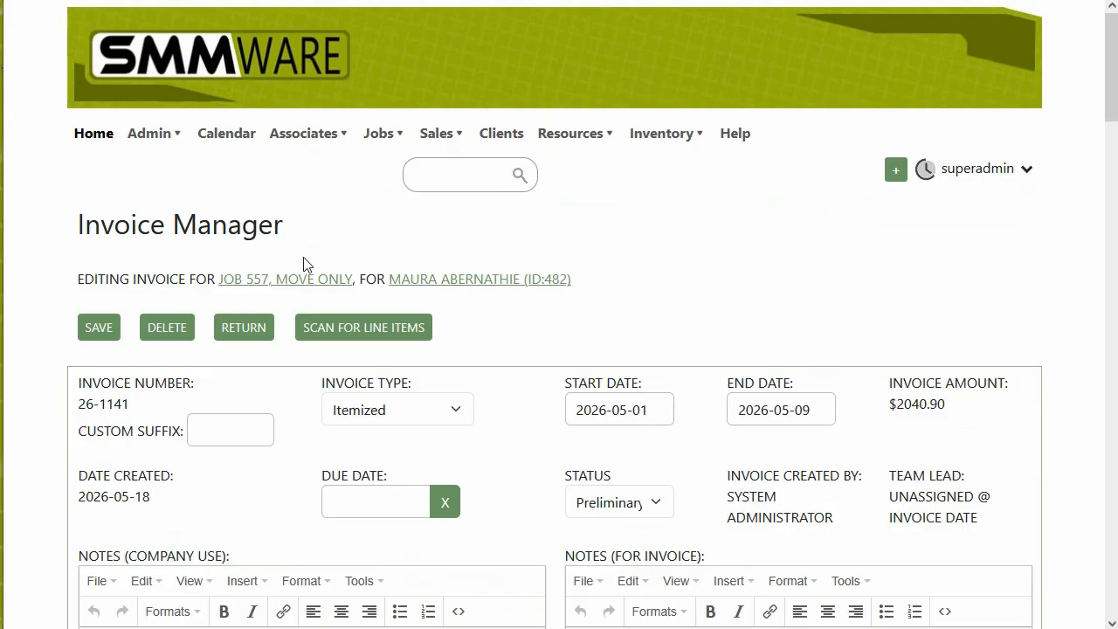
{"action": "left_click", "coordinate": [599, 514]}
{"action": "left_click", "coordinate": [592, 410]}
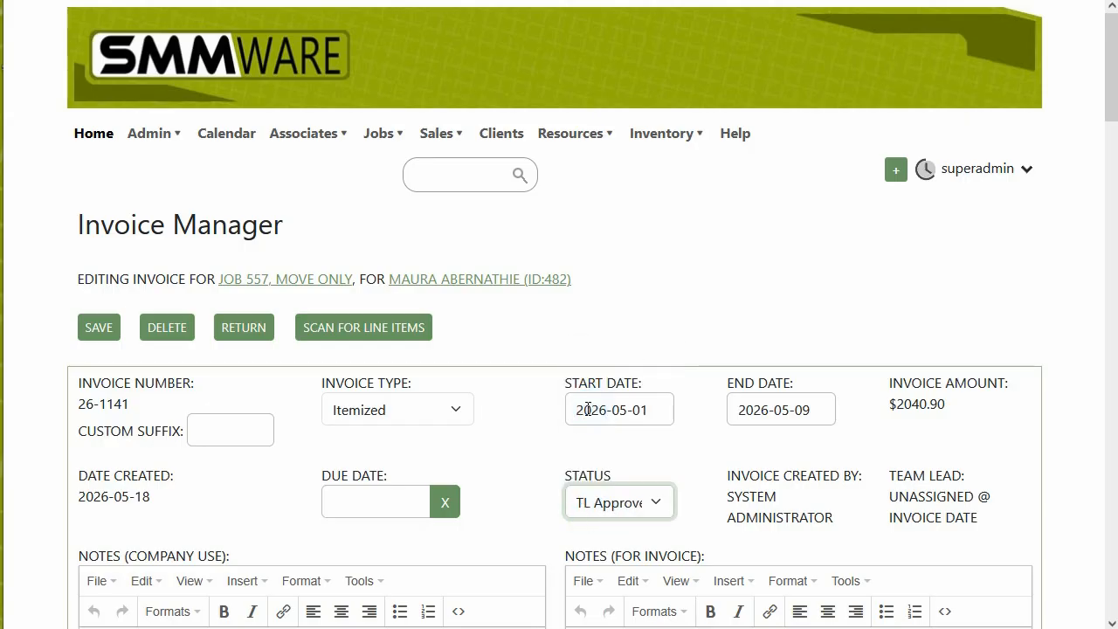
{"action": "left_click", "coordinate": [100, 337]}
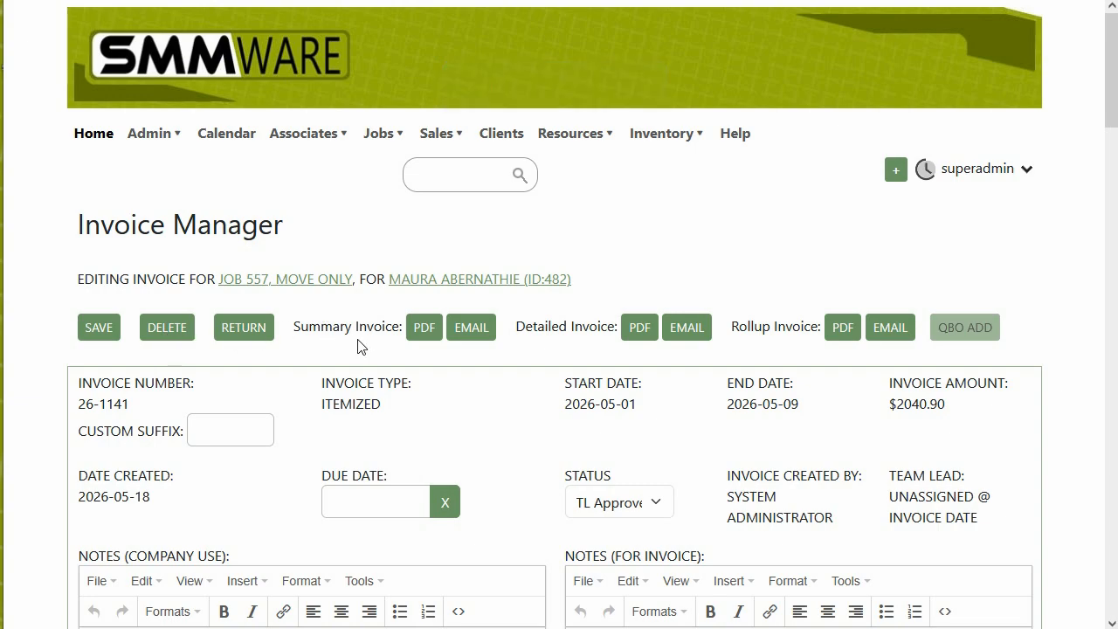
Step: View the summary invoice PDF, close it and open the detailed invoice PDF
{"action": "left_click", "coordinate": [425, 326]}
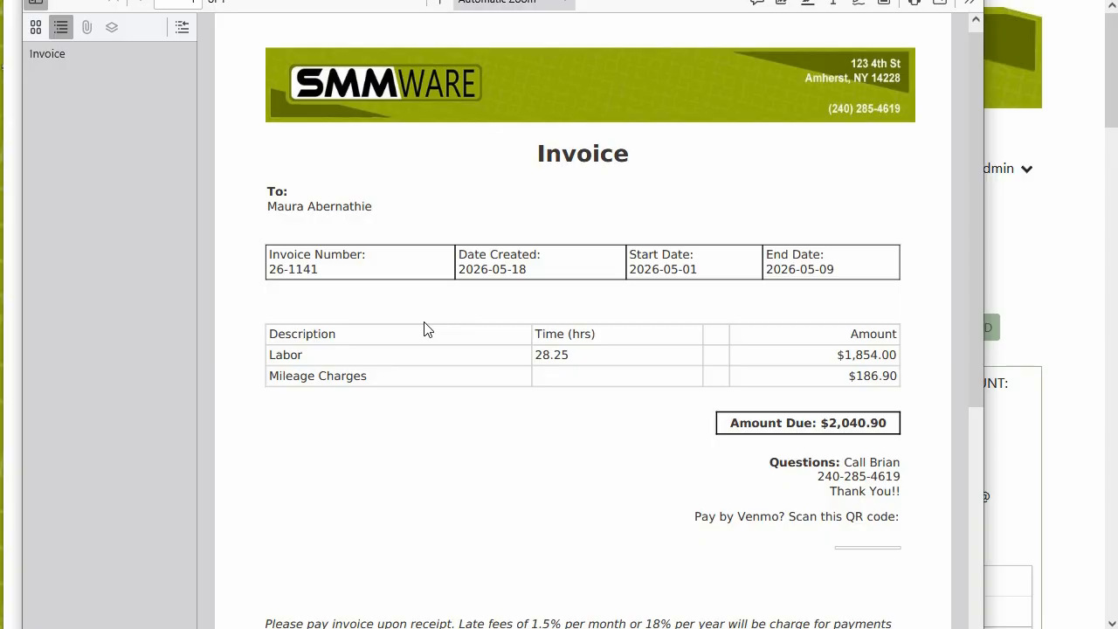
{"action": "left_click", "coordinate": [964, 0]}
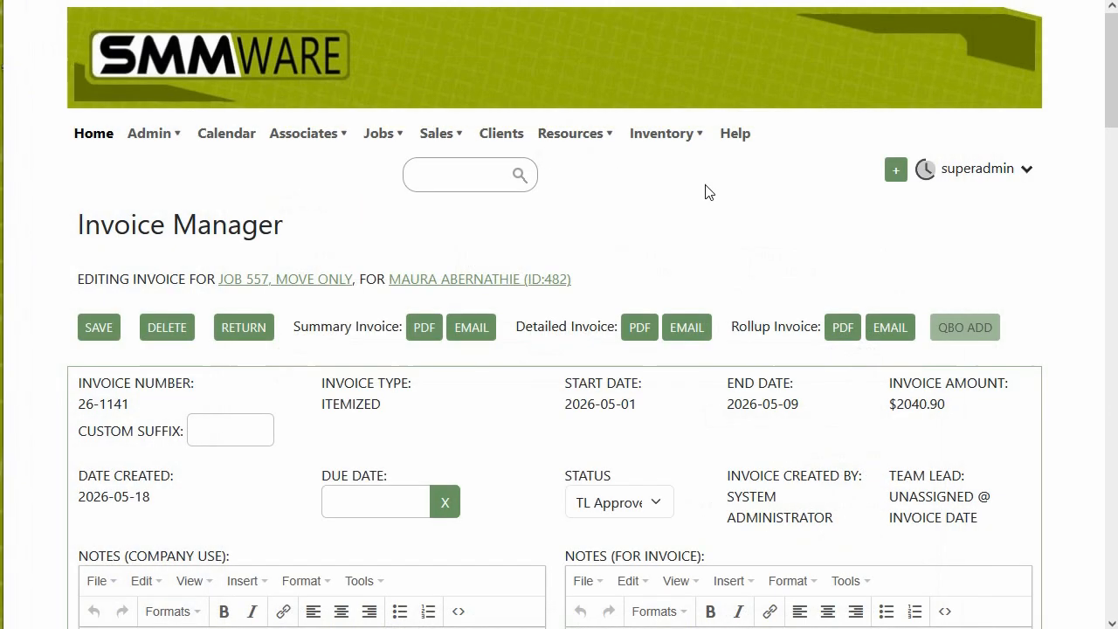
{"action": "left_click", "coordinate": [645, 329]}
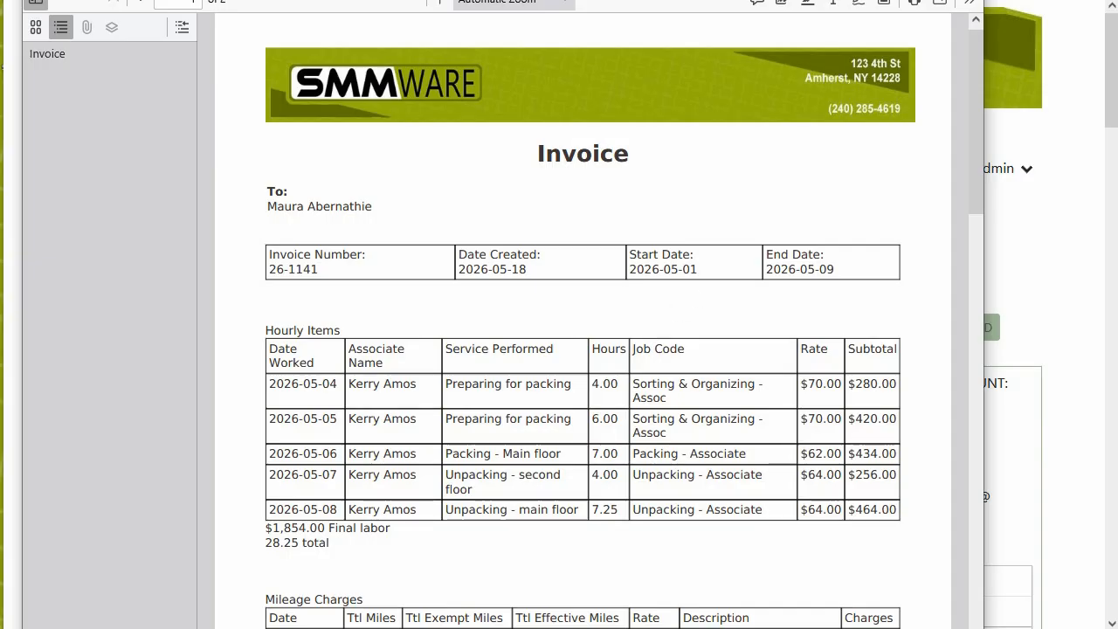
Step: Close the detailed PDF, open the summary invoice's email form, inspect its recipient, subject and content, and cancel the email
{"action": "left_click", "coordinate": [964, 0]}
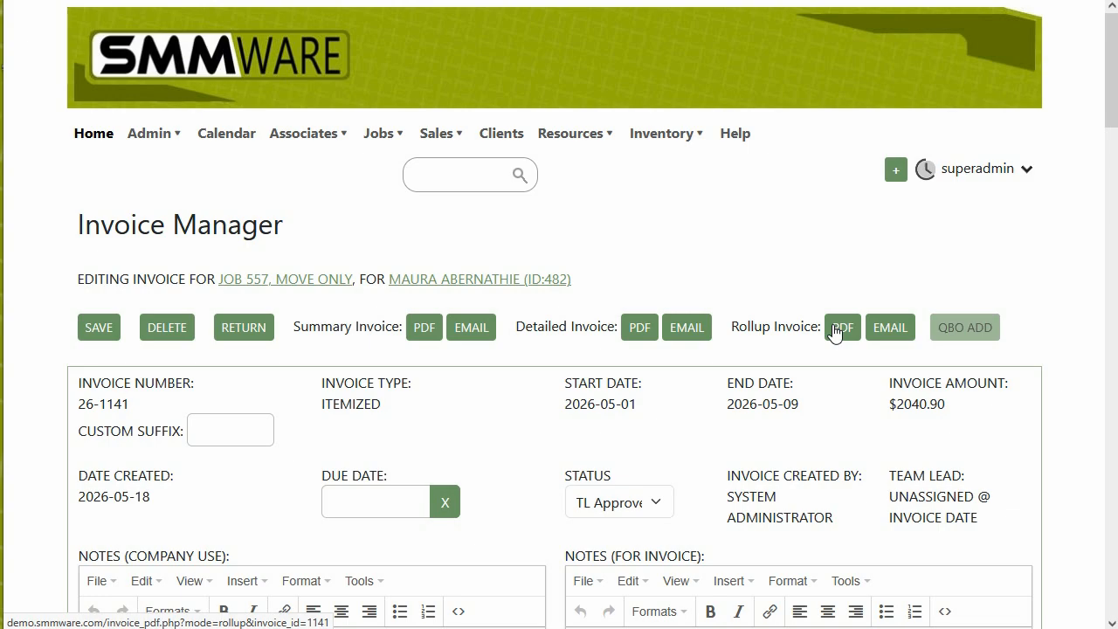
{"action": "left_click", "coordinate": [483, 332]}
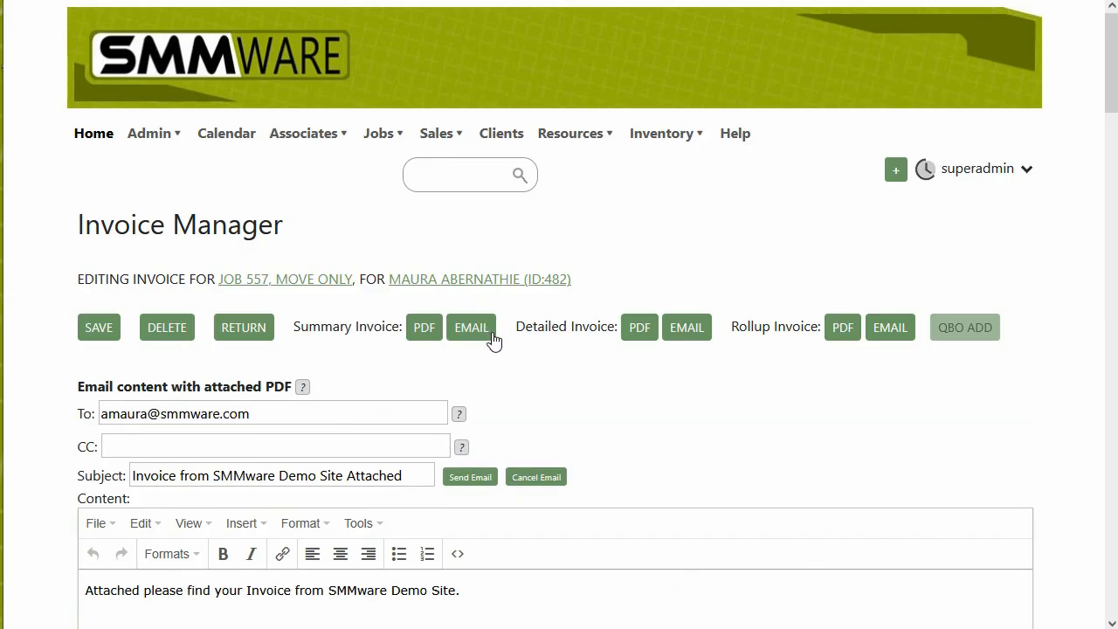
{"action": "left_click", "coordinate": [305, 417]}
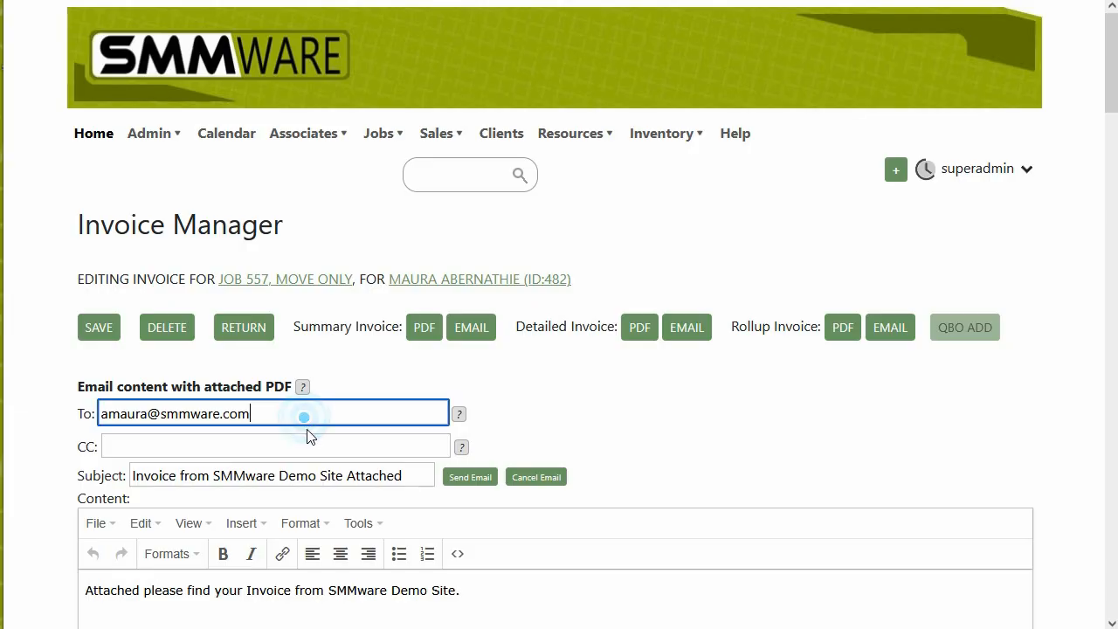
{"action": "left_click", "coordinate": [411, 474]}
{"action": "left_click", "coordinate": [474, 587]}
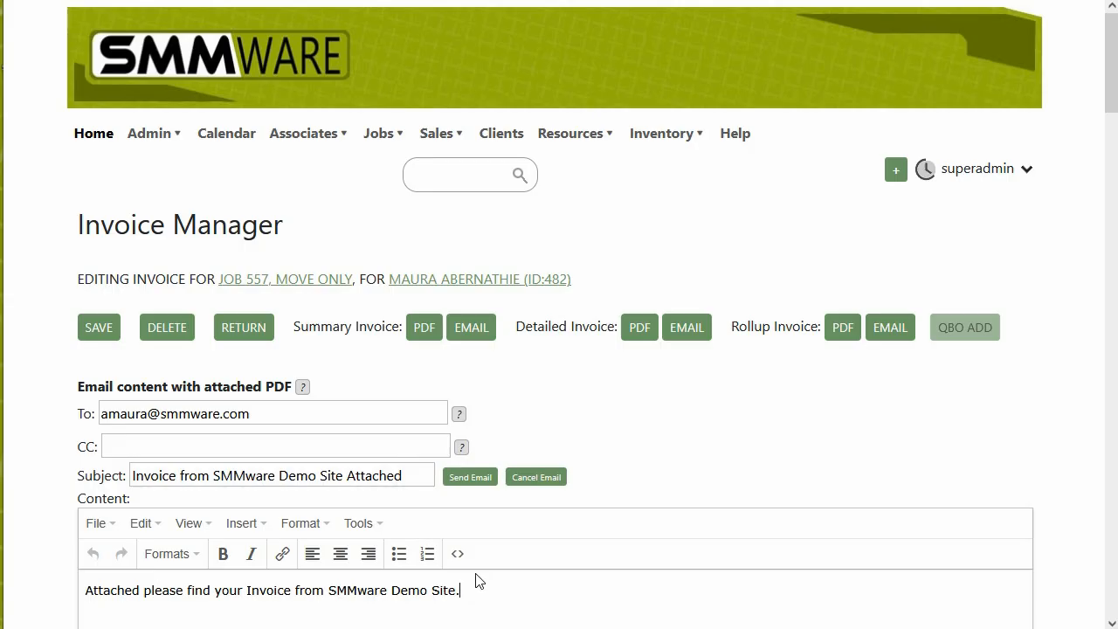
{"action": "left_click", "coordinate": [524, 479]}
Step: Add an invoice adjustment described as "Reduction for broken vase" with an amount of $50.00
{"action": "scroll", "coordinate": [515, 443], "scroll_direction": "down", "scroll_amount": 20}
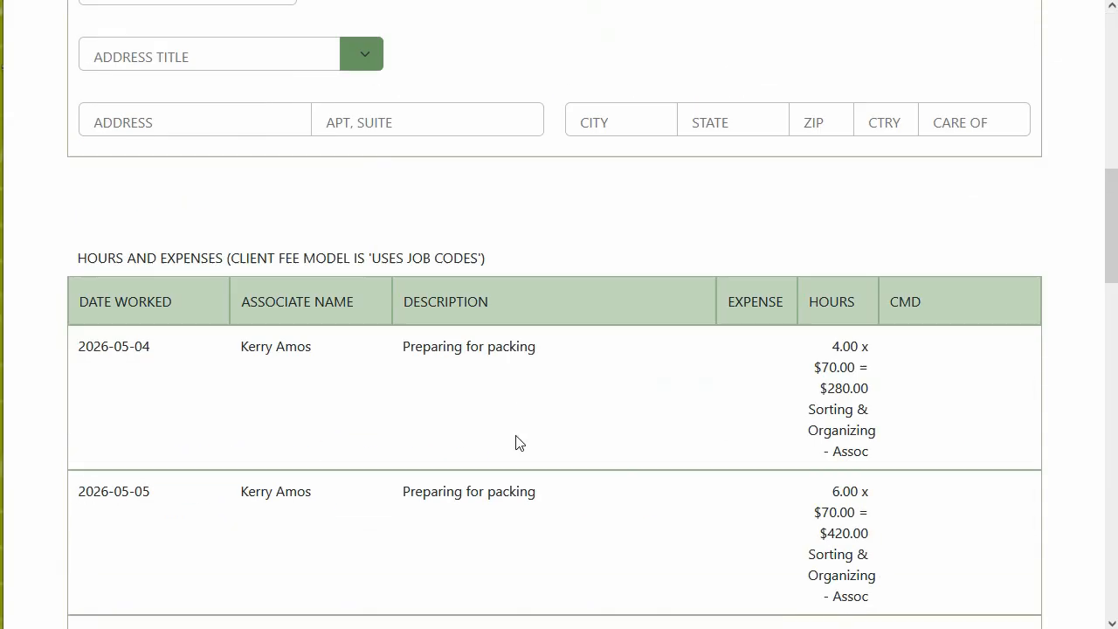
{"action": "scroll", "coordinate": [515, 443], "scroll_direction": "down", "scroll_amount": 7}
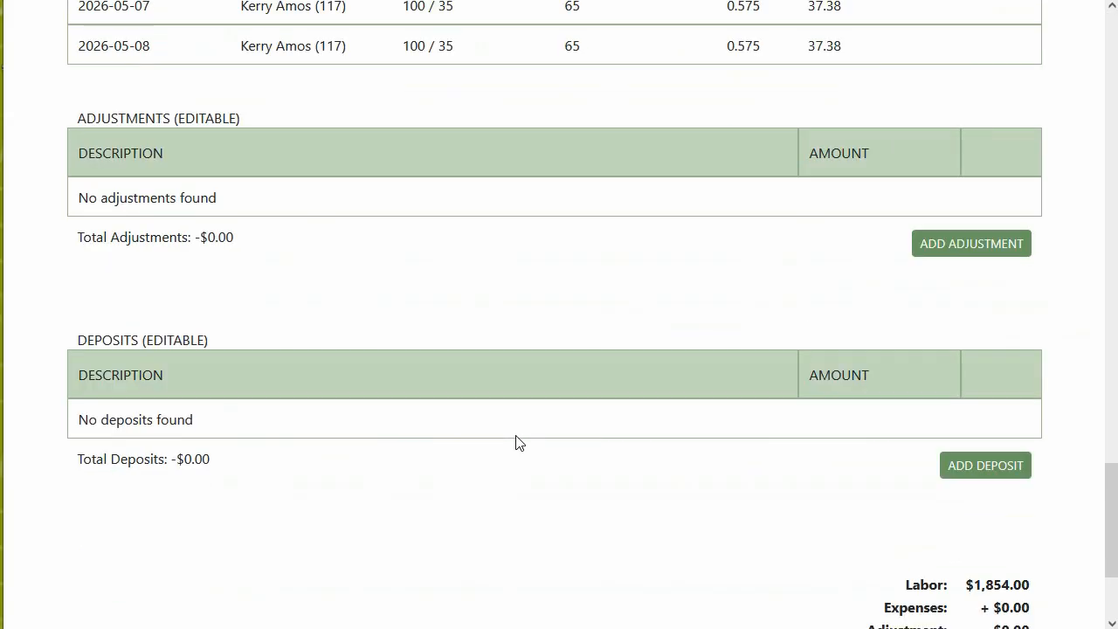
{"action": "scroll", "coordinate": [489, 420], "scroll_direction": "up", "scroll_amount": 2}
{"action": "left_click", "coordinate": [959, 245]}
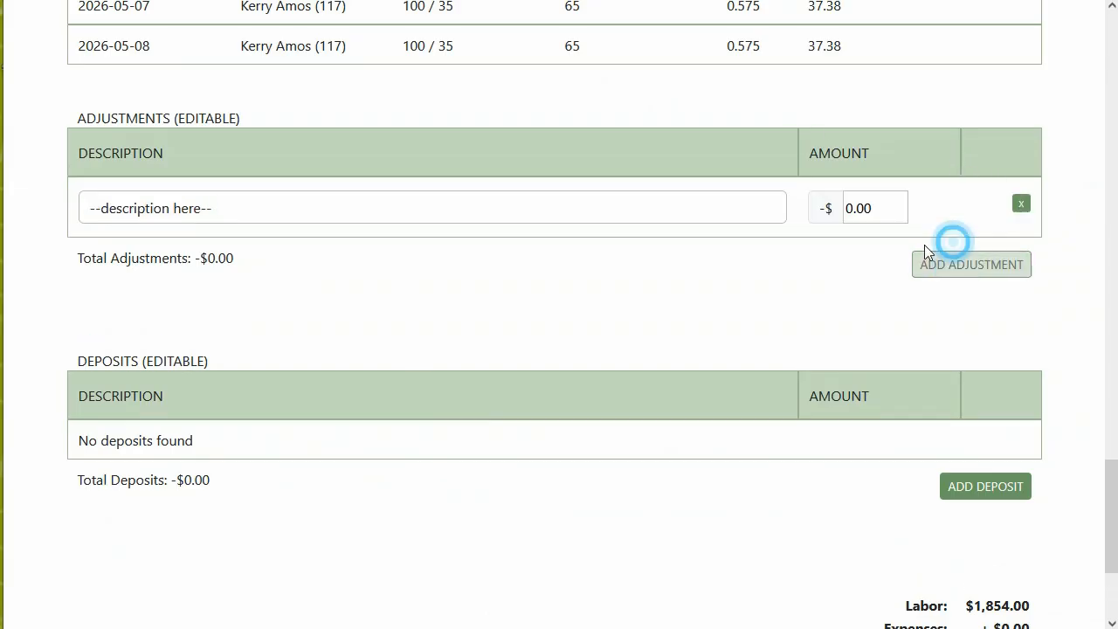
{"action": "left_click", "coordinate": [350, 208]}
{"action": "key", "text": "ctrl+a"}
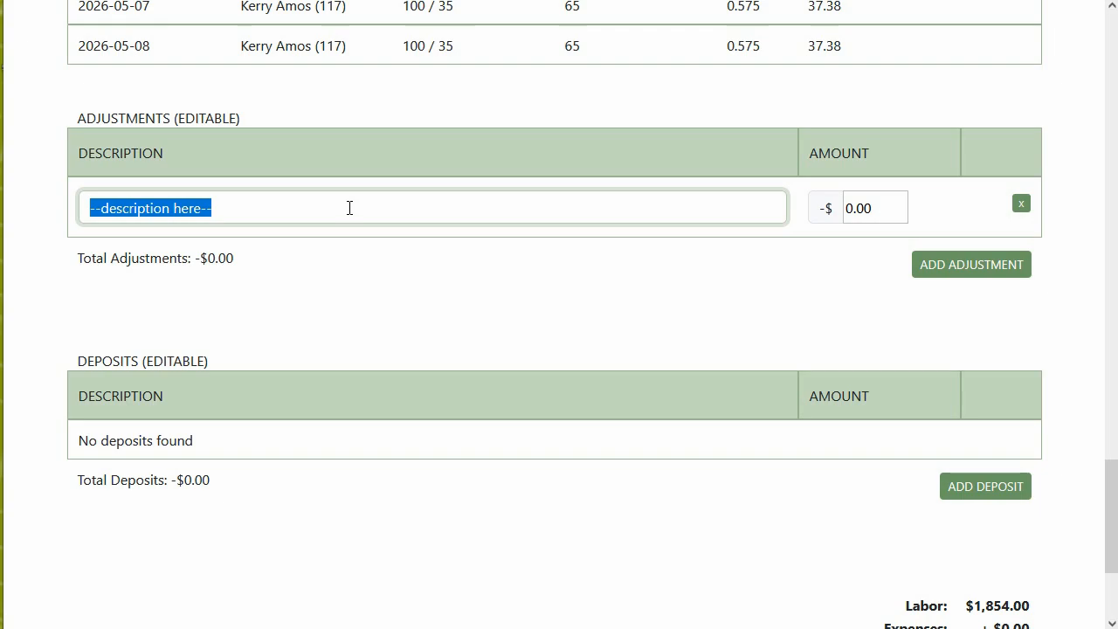
{"action": "type", "text": "Reduction for br"}
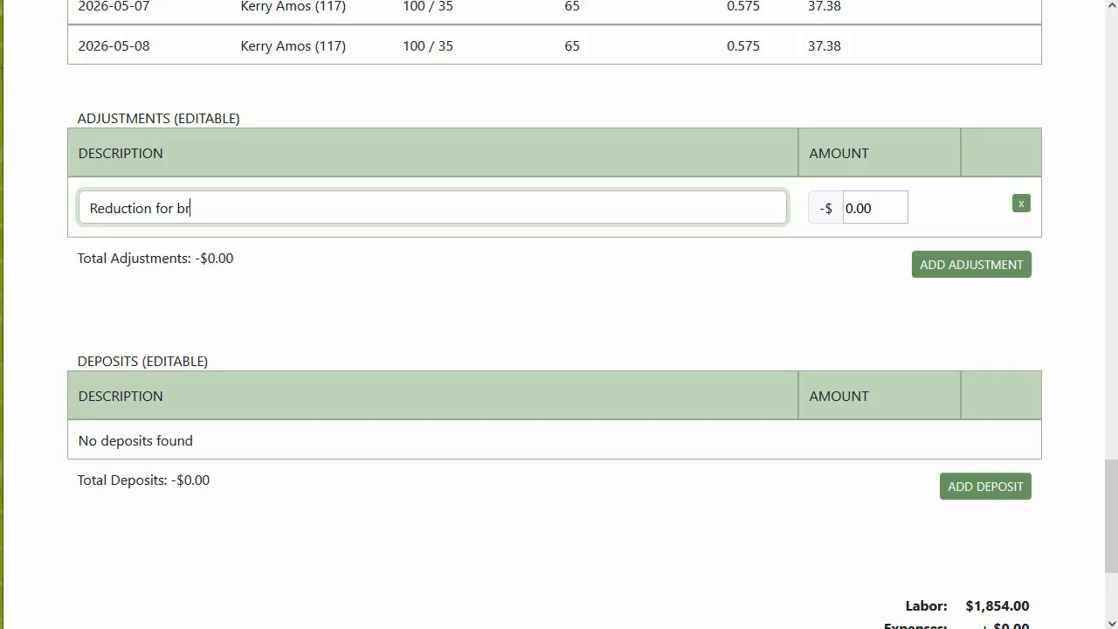
{"action": "type", "text": "oken vase"}
{"action": "left_click", "coordinate": [847, 210]}
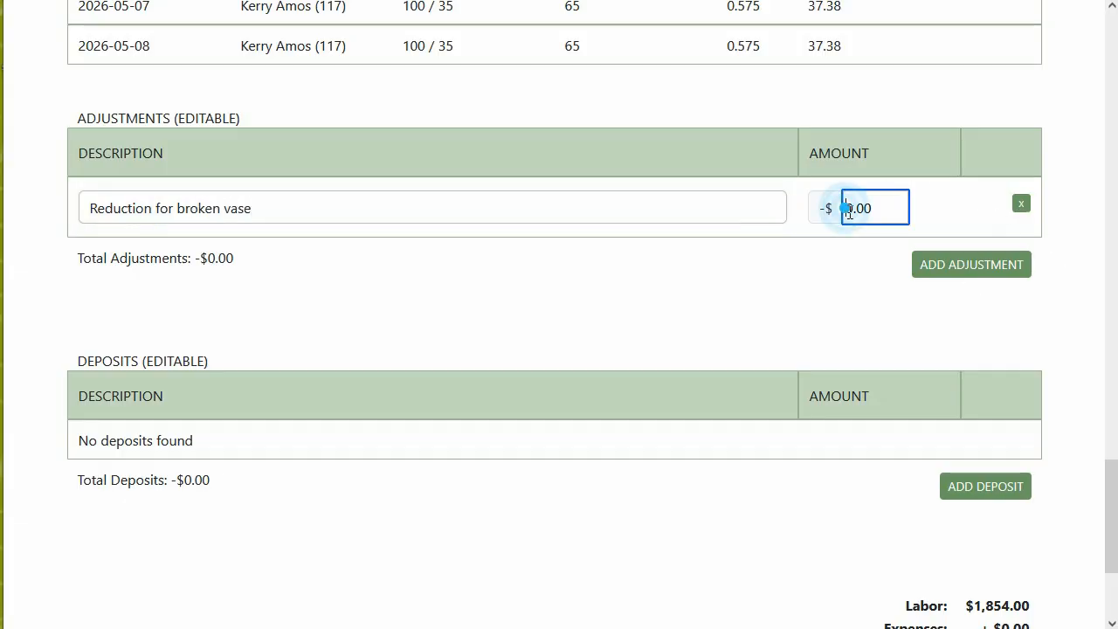
{"action": "type", "text": "t"}
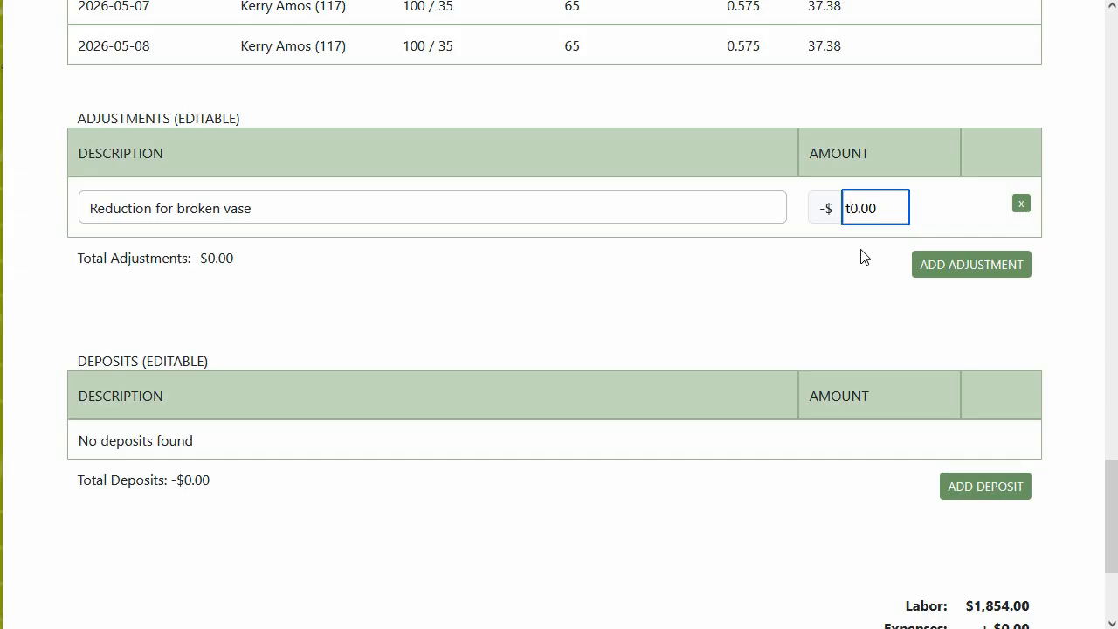
{"action": "key", "text": "BackSpace"}
{"action": "type", "text": "5"}
Step: Add an invoice deposit described as "For deposit received May 1" with an amount of $300.00
{"action": "left_click", "coordinate": [950, 500]}
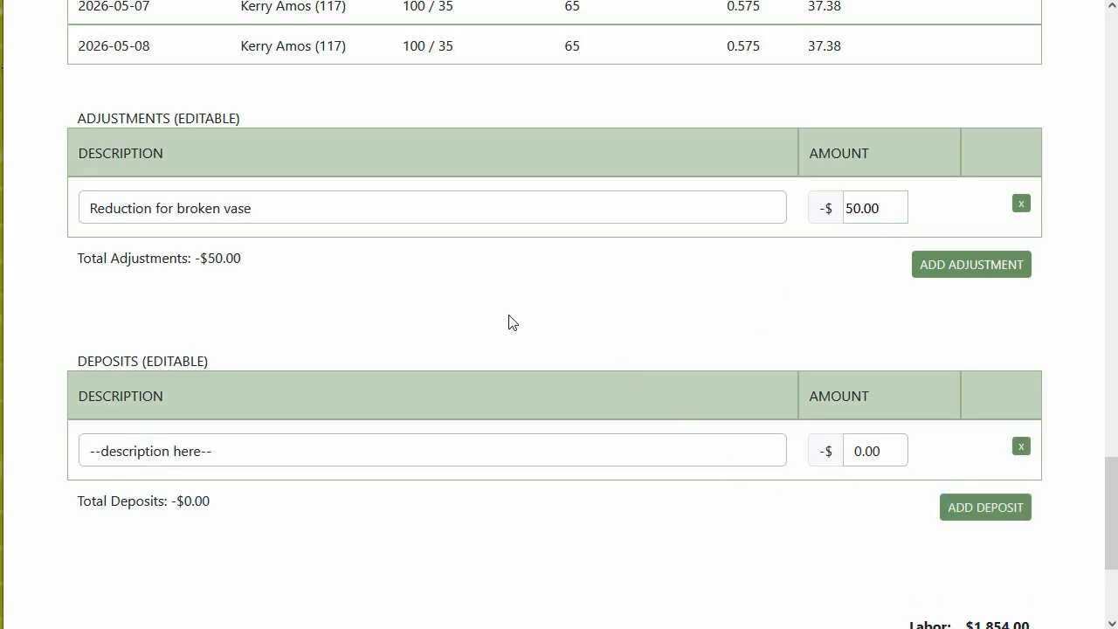
{"action": "left_click_drag", "start_coordinate": [243, 443], "coordinate": [37, 466]}
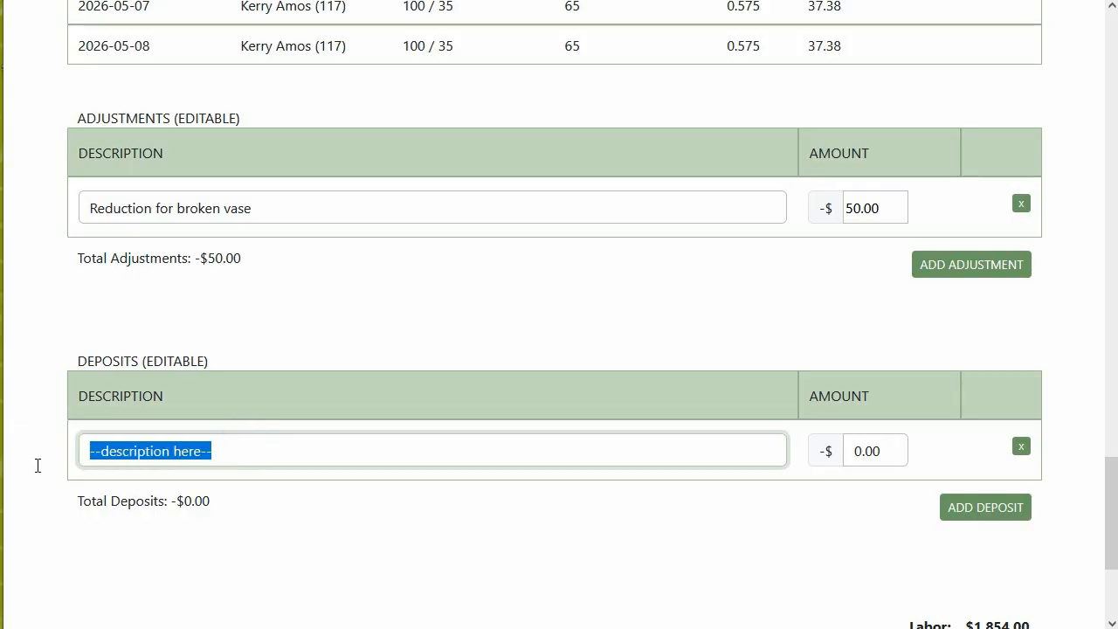
{"action": "key", "text": "BackSpace"}
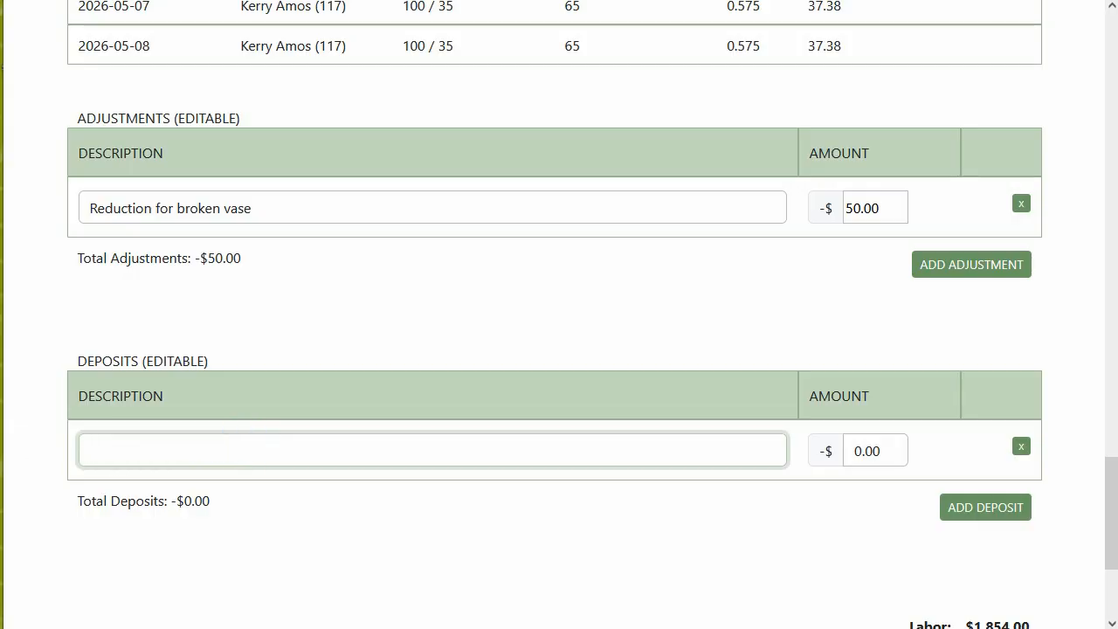
{"action": "type", "text": "FOr a"}
{"action": "key", "text": "BackSpace"}
{"action": "key", "text": "BackSpace"}
{"action": "key", "text": "BackSpace"}
{"action": "key", "text": "BackSpace"}
{"action": "type", "text": "or deposit received "}
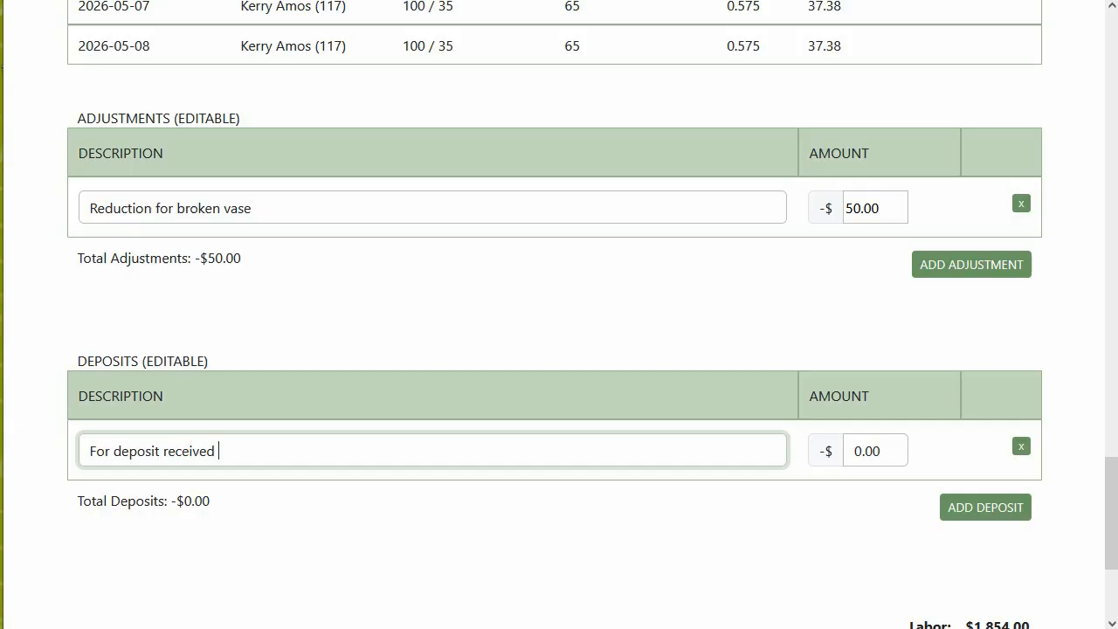
{"action": "type", "text": "May 1"}
{"action": "left_click", "coordinate": [855, 451]}
{"action": "type", "text": "30"}
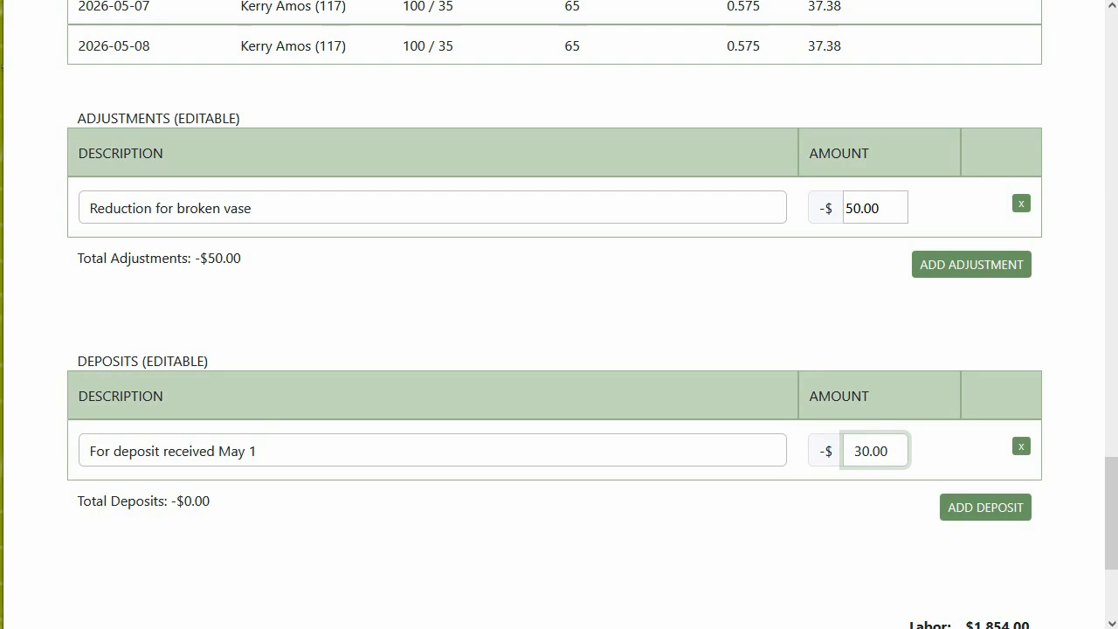
{"action": "left_click", "coordinate": [846, 539]}
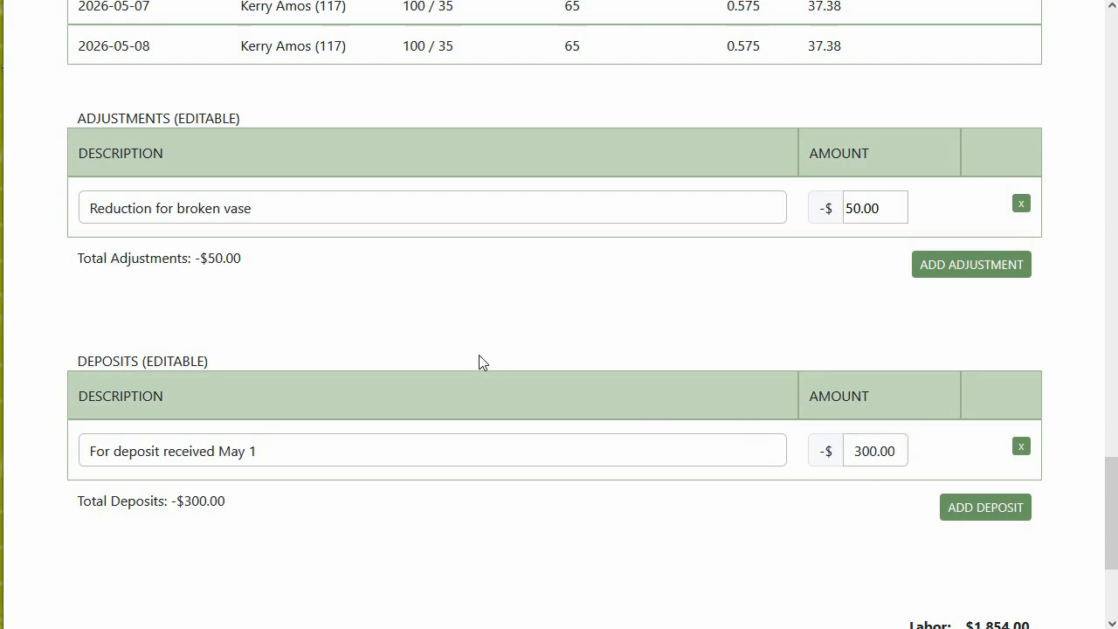
Step: Save the invoice with its adjustment and deposit
{"action": "scroll", "coordinate": [480, 361], "scroll_direction": "up", "scroll_amount": 10}
{"action": "scroll", "coordinate": [353, 309], "scroll_direction": "up", "scroll_amount": 15}
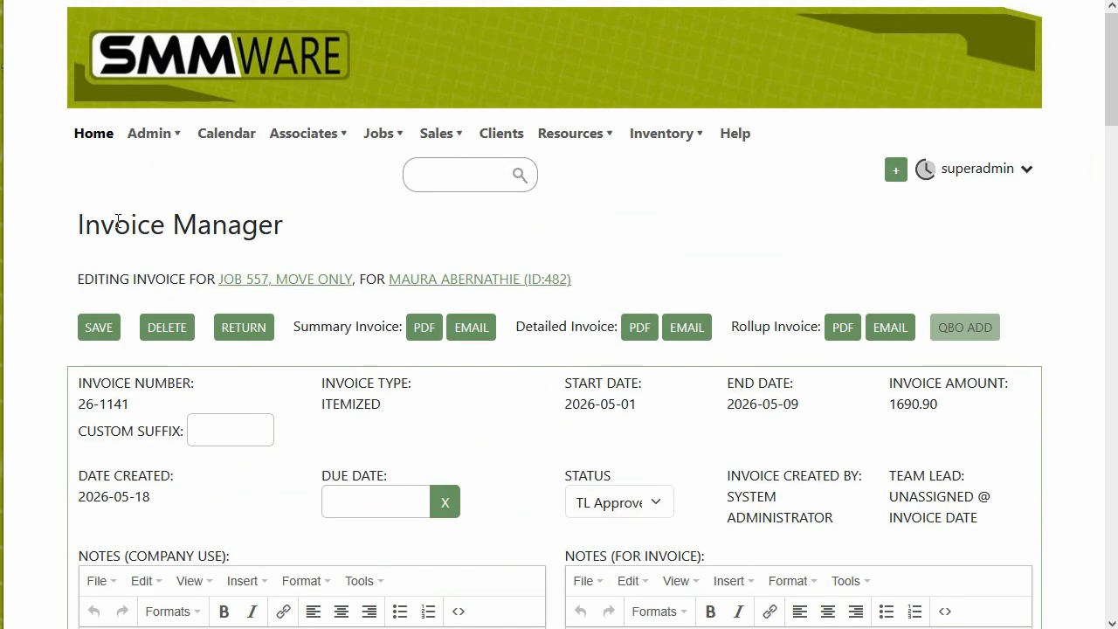
{"action": "left_click", "coordinate": [85, 330]}
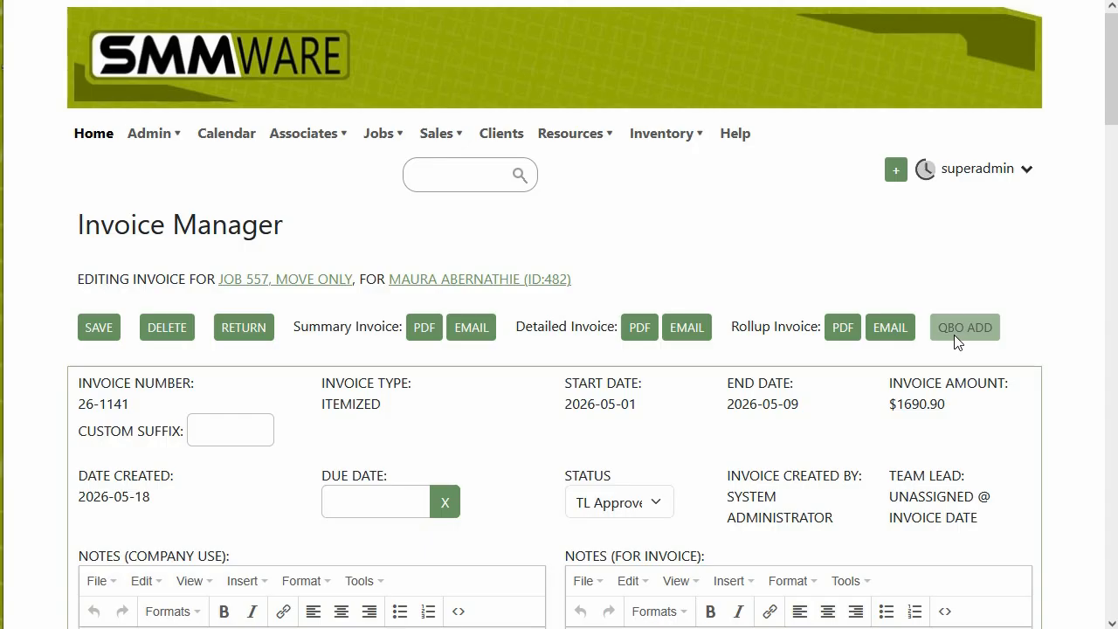
Step: Open the Invoices section of the admin settings
{"action": "left_click", "coordinate": [146, 140]}
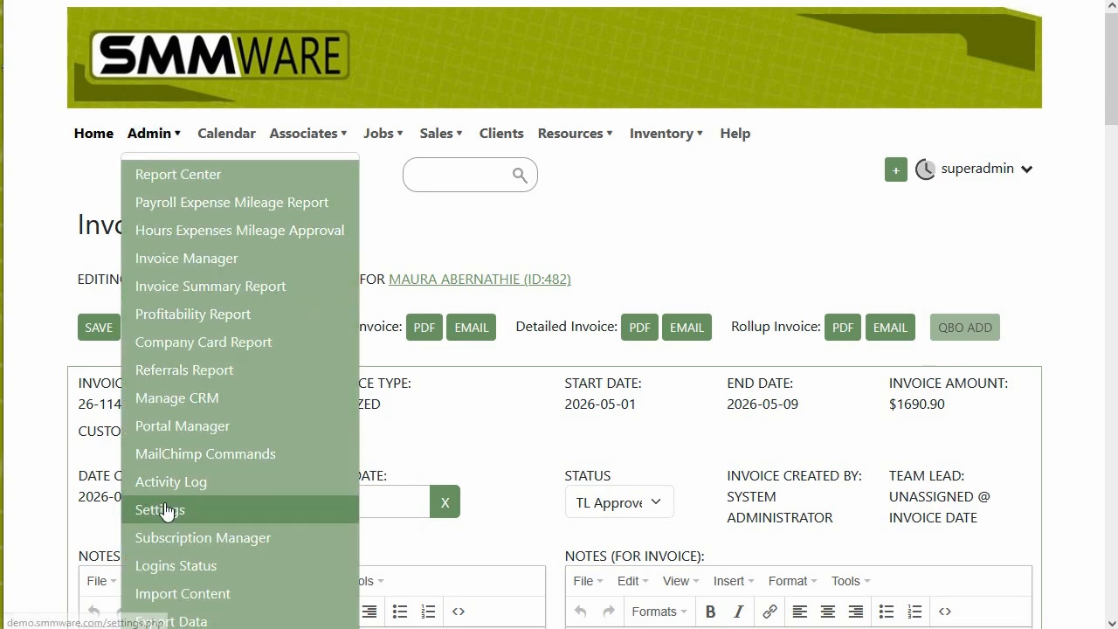
{"action": "left_click", "coordinate": [166, 511]}
{"action": "left_click", "coordinate": [140, 457]}
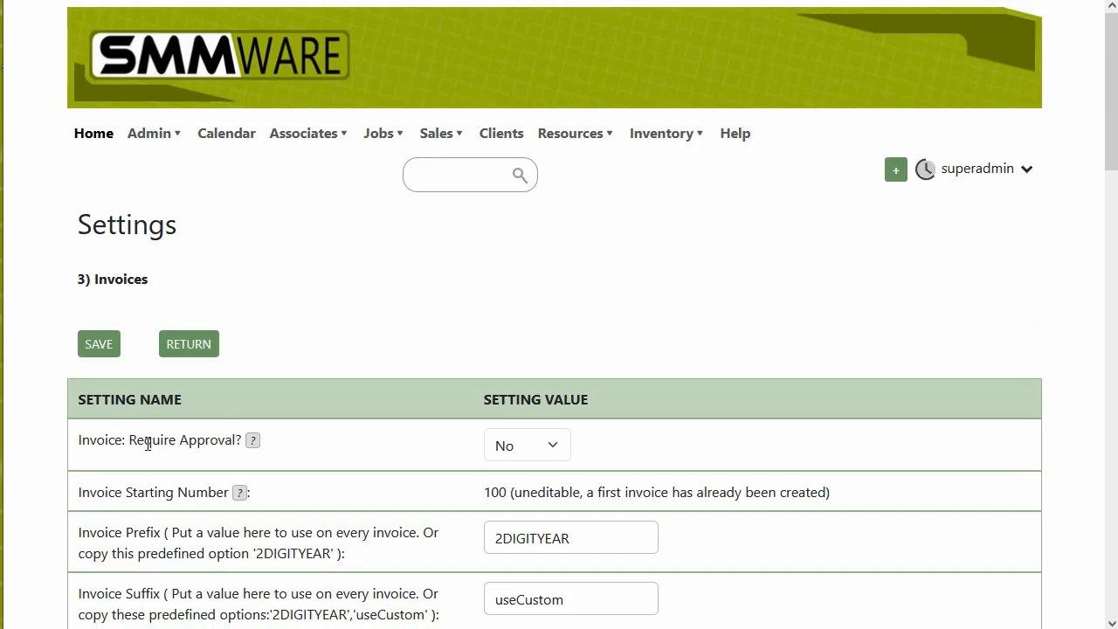
Step: Examine the invoice numbering, signature, late notice, PDF, profitability and email default settings, and view the supplies table format choices without changing them
{"action": "scroll", "coordinate": [149, 444], "scroll_direction": "down", "scroll_amount": 3}
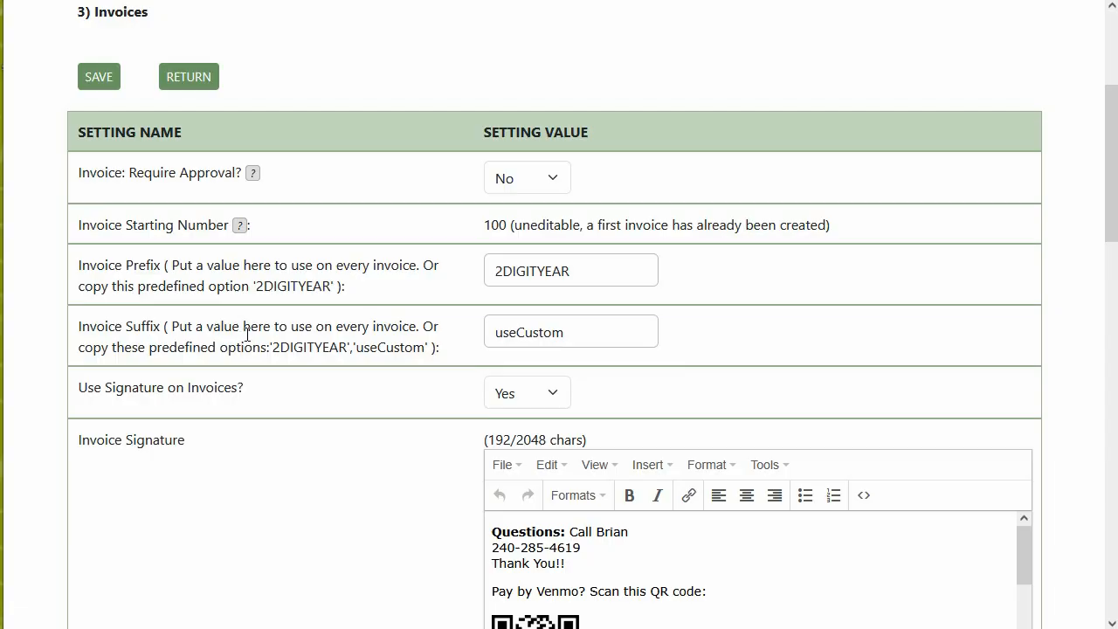
{"action": "scroll", "coordinate": [245, 335], "scroll_direction": "down", "scroll_amount": 2}
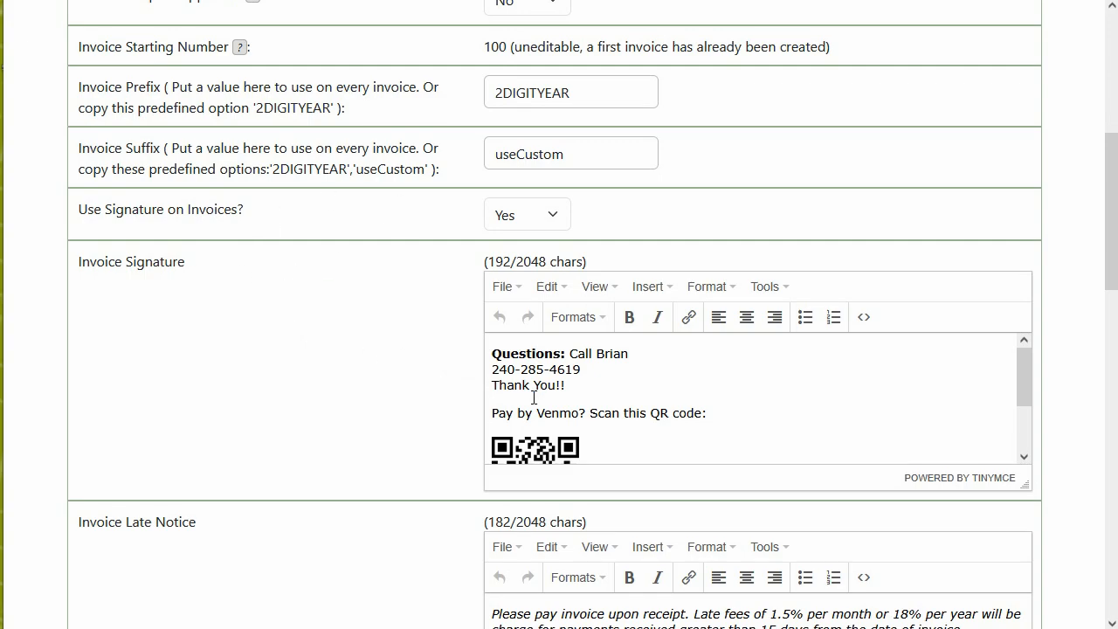
{"action": "scroll", "coordinate": [356, 350], "scroll_direction": "down", "scroll_amount": 3}
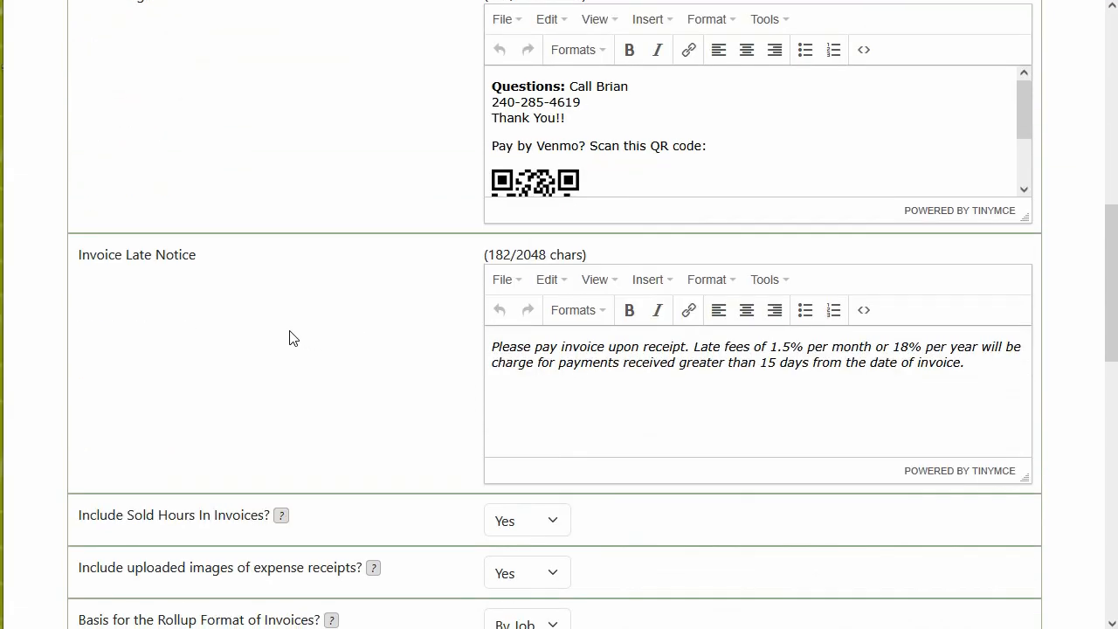
{"action": "scroll", "coordinate": [290, 338], "scroll_direction": "down", "scroll_amount": 2}
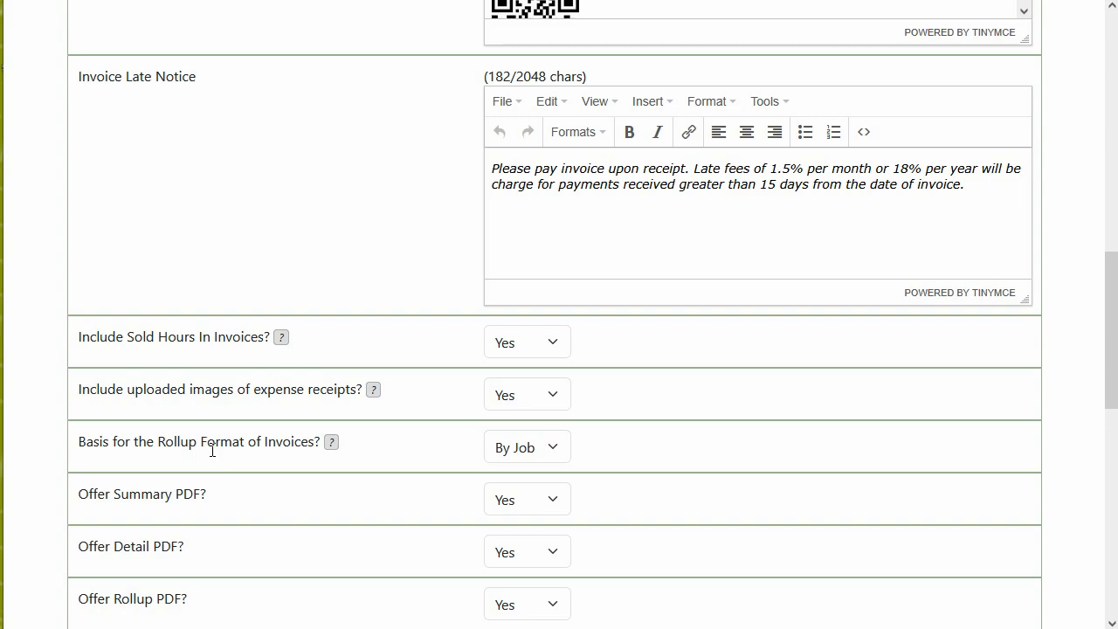
{"action": "scroll", "coordinate": [215, 441], "scroll_direction": "down", "scroll_amount": 2}
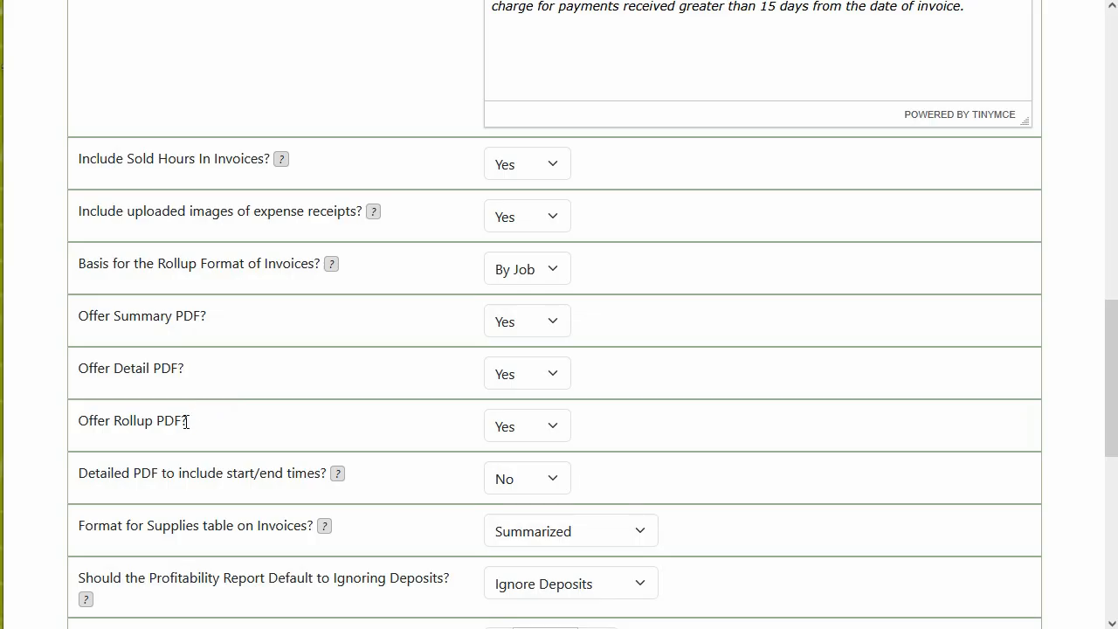
{"action": "scroll", "coordinate": [185, 421], "scroll_direction": "down", "scroll_amount": 2}
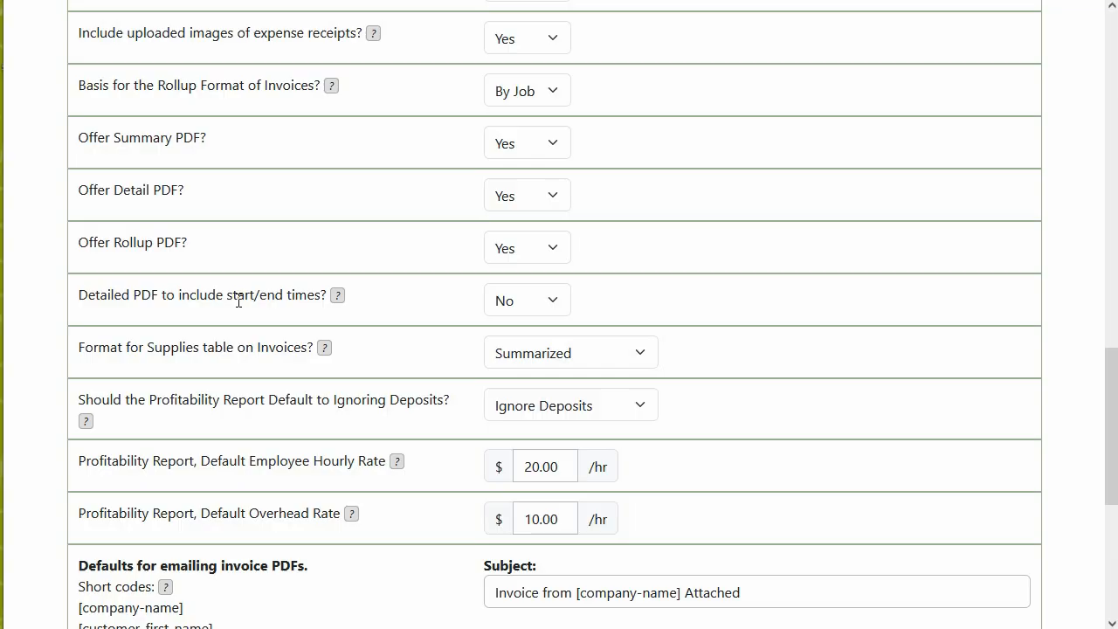
{"action": "left_click", "coordinate": [515, 349]}
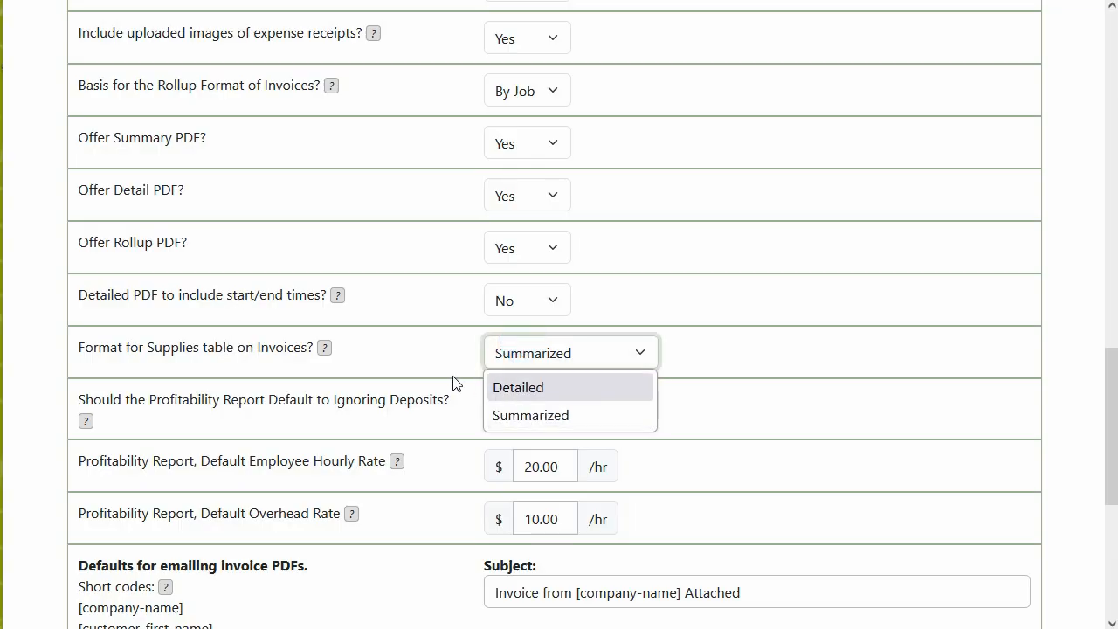
{"action": "left_click", "coordinate": [401, 346]}
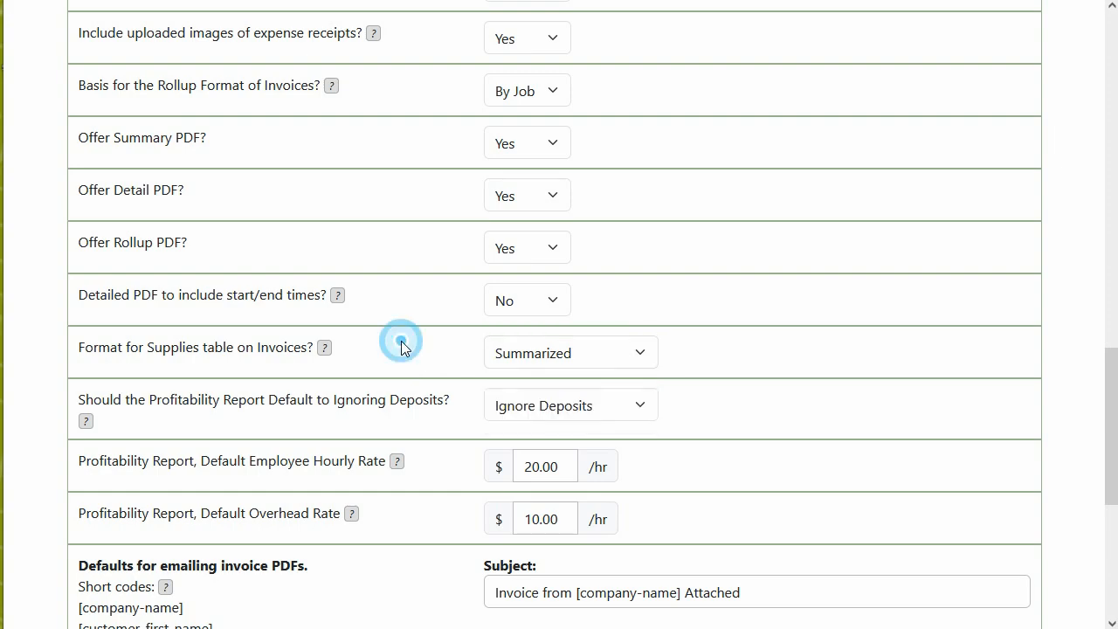
{"action": "scroll", "coordinate": [404, 346], "scroll_direction": "down", "scroll_amount": 2}
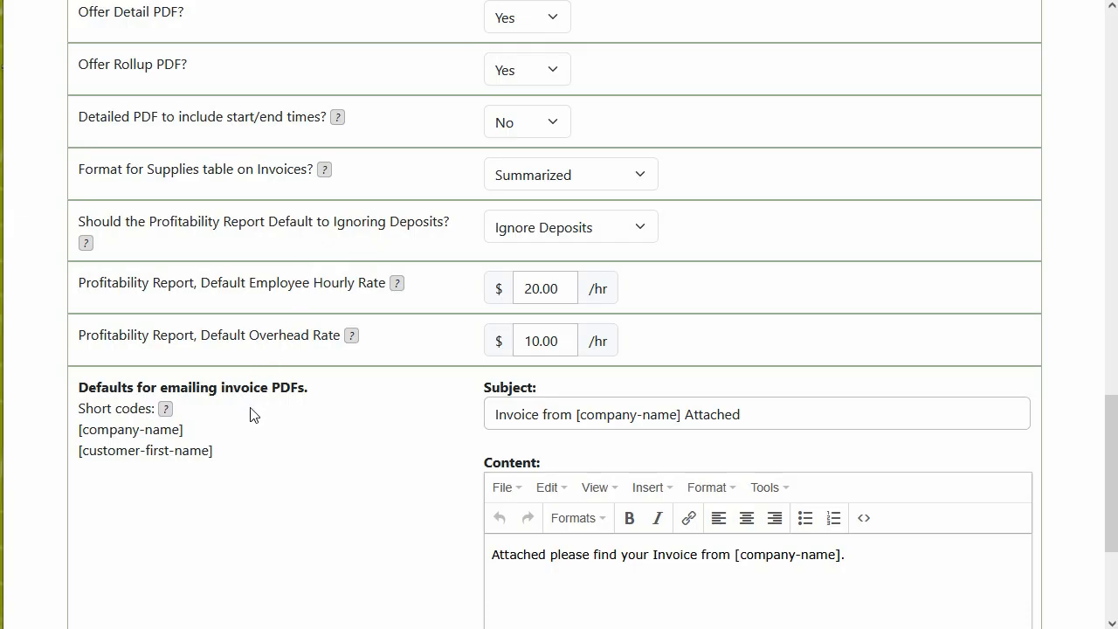
{"action": "scroll", "coordinate": [253, 414], "scroll_direction": "down", "scroll_amount": 2}
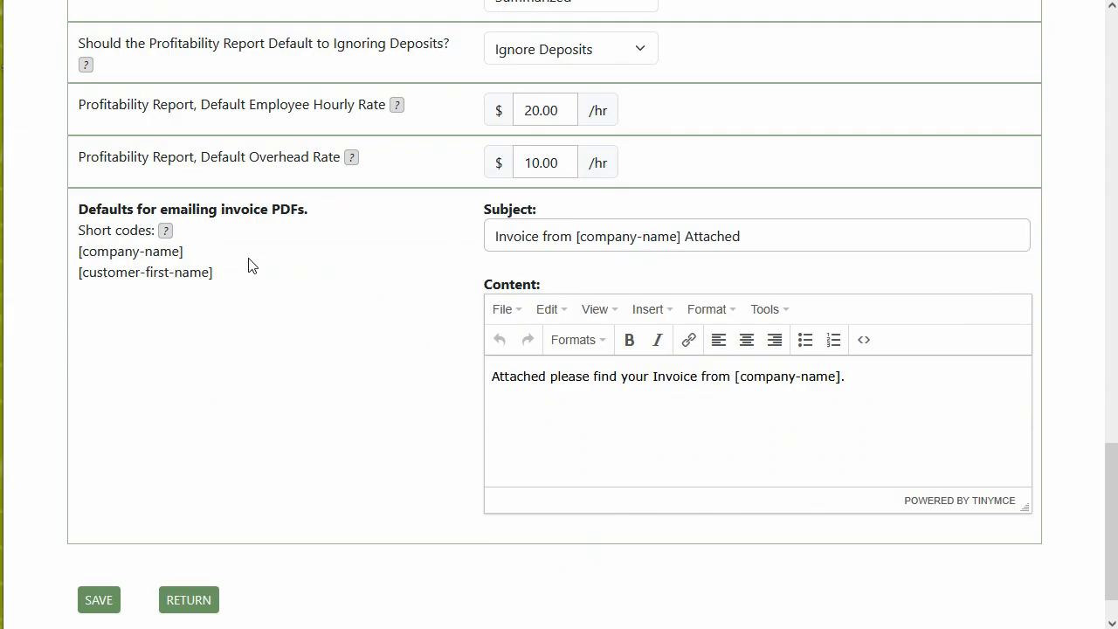